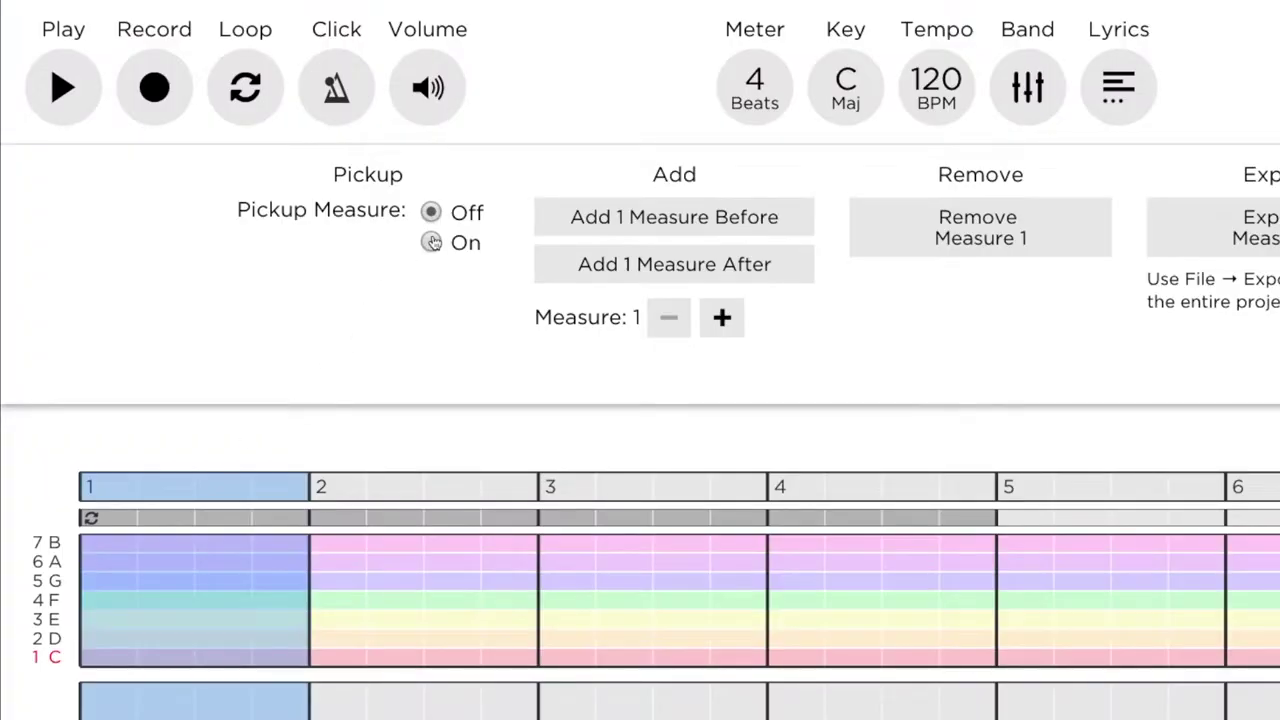
- Add a pickup measure and set the tempo to 100 BPM
left_click(431, 242)
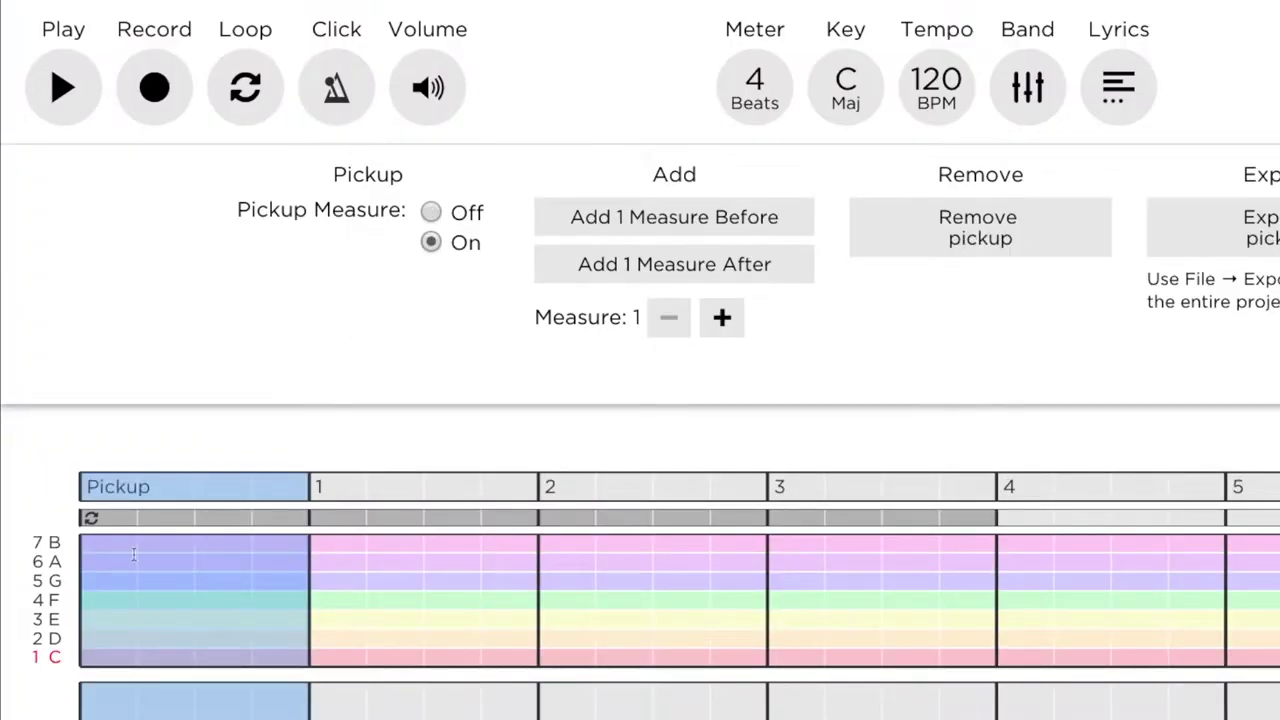
left_click(640, 87)
left_click(510, 198)
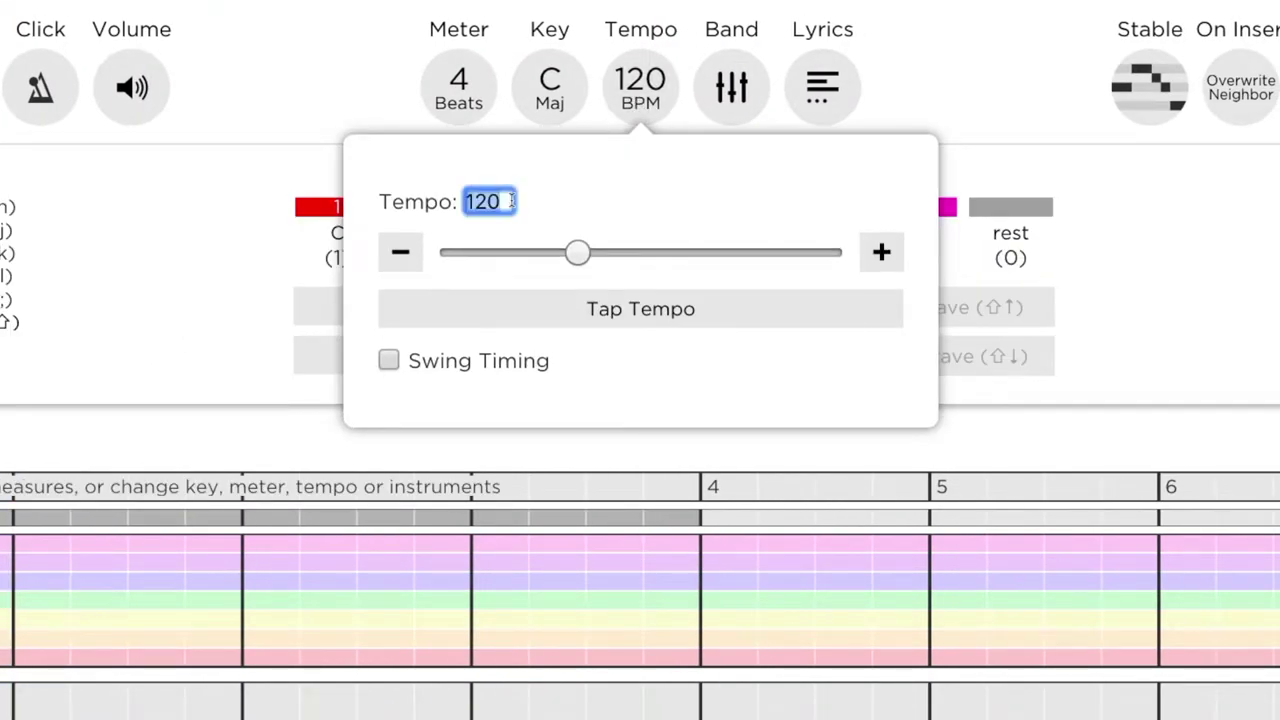
type("100")
key("Return")
- Change the song's key to D major and play the song back
left_click(550, 87)
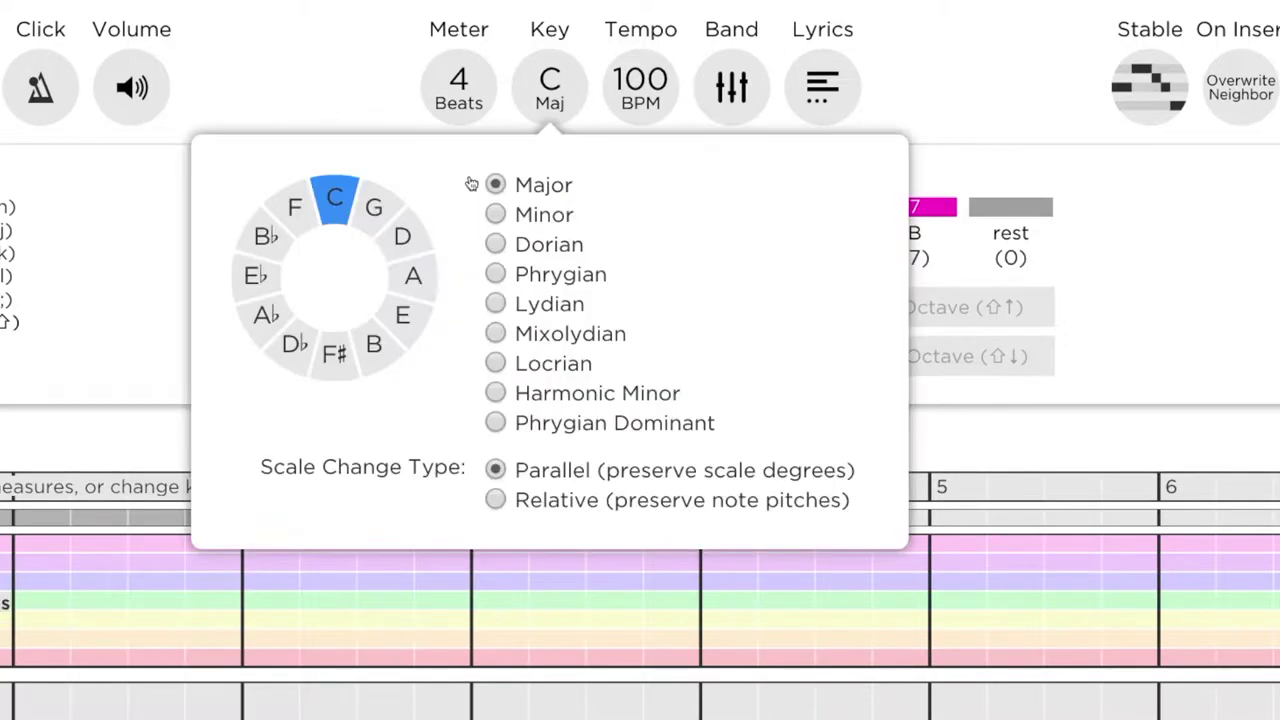
left_click(403, 236)
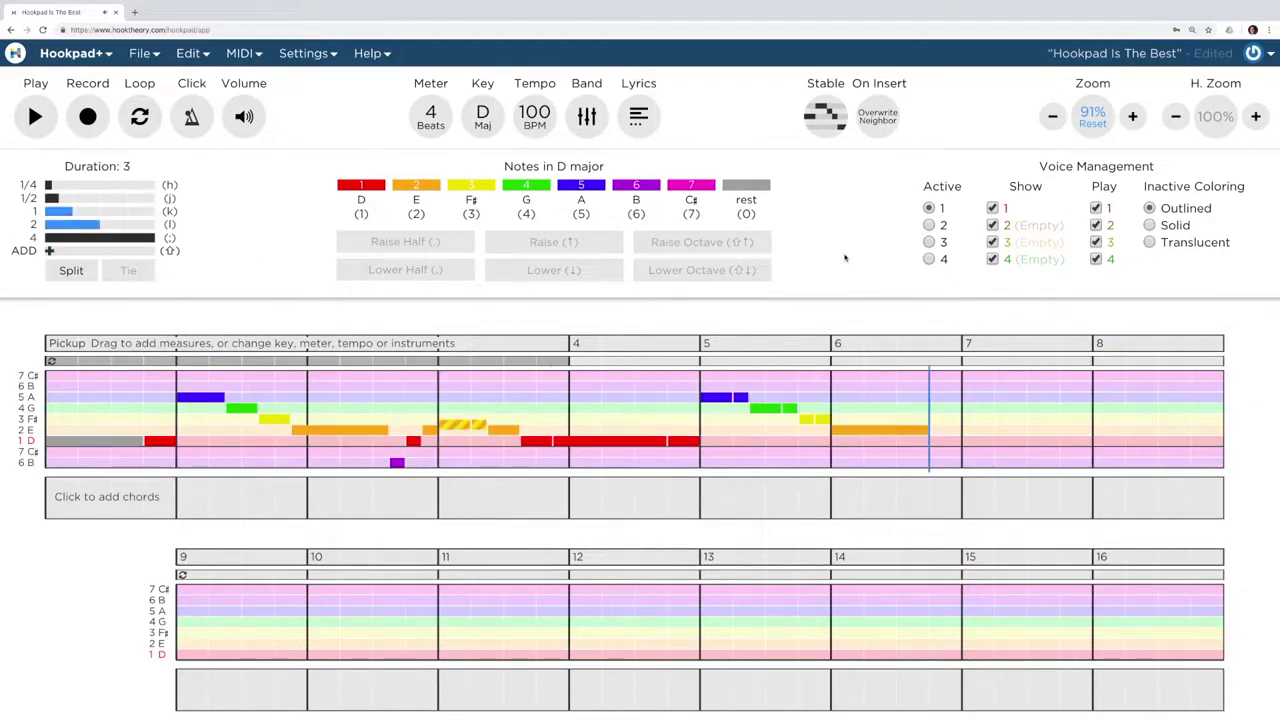
key("space")
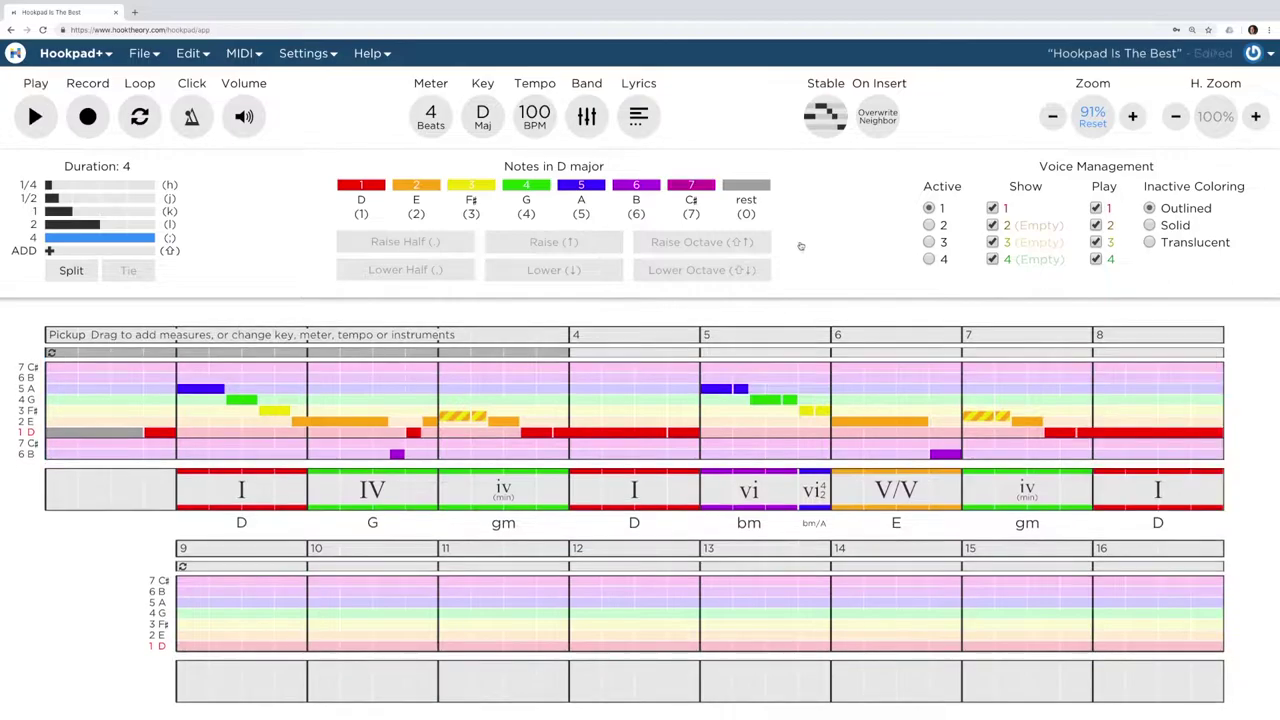
- Enter lyrics 'We write a short song…' on the melody and apply the Pop band template
left_click(638, 118)
type("We ")
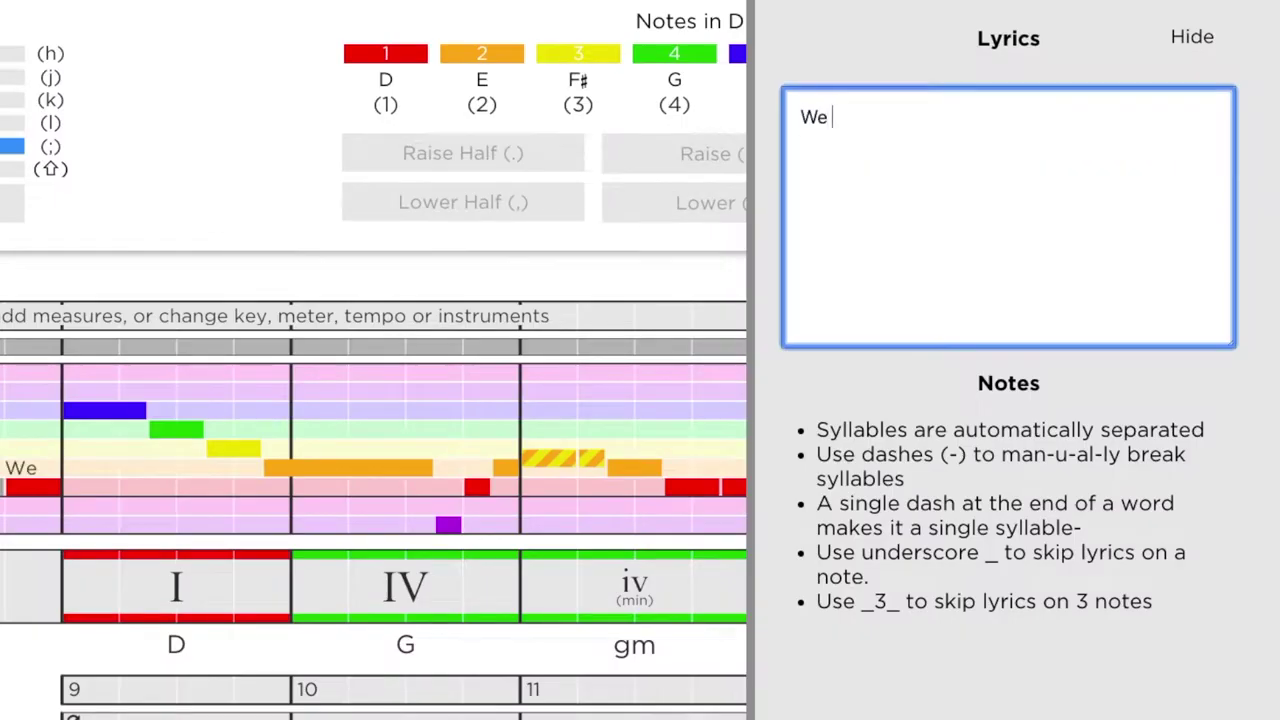
type("write a short song")
key("Return")
type("therefore it shouldn't take us long")
key("Return")
type("to demonstrate and manifest")
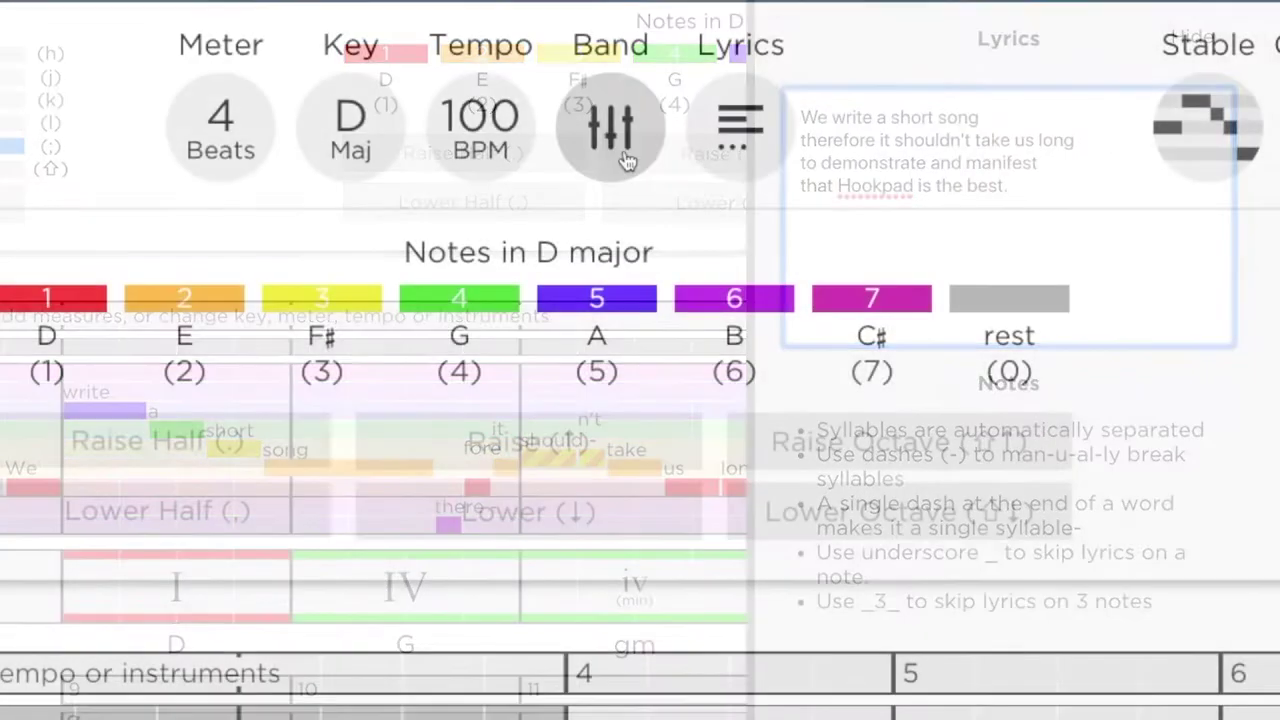
left_click(622, 152)
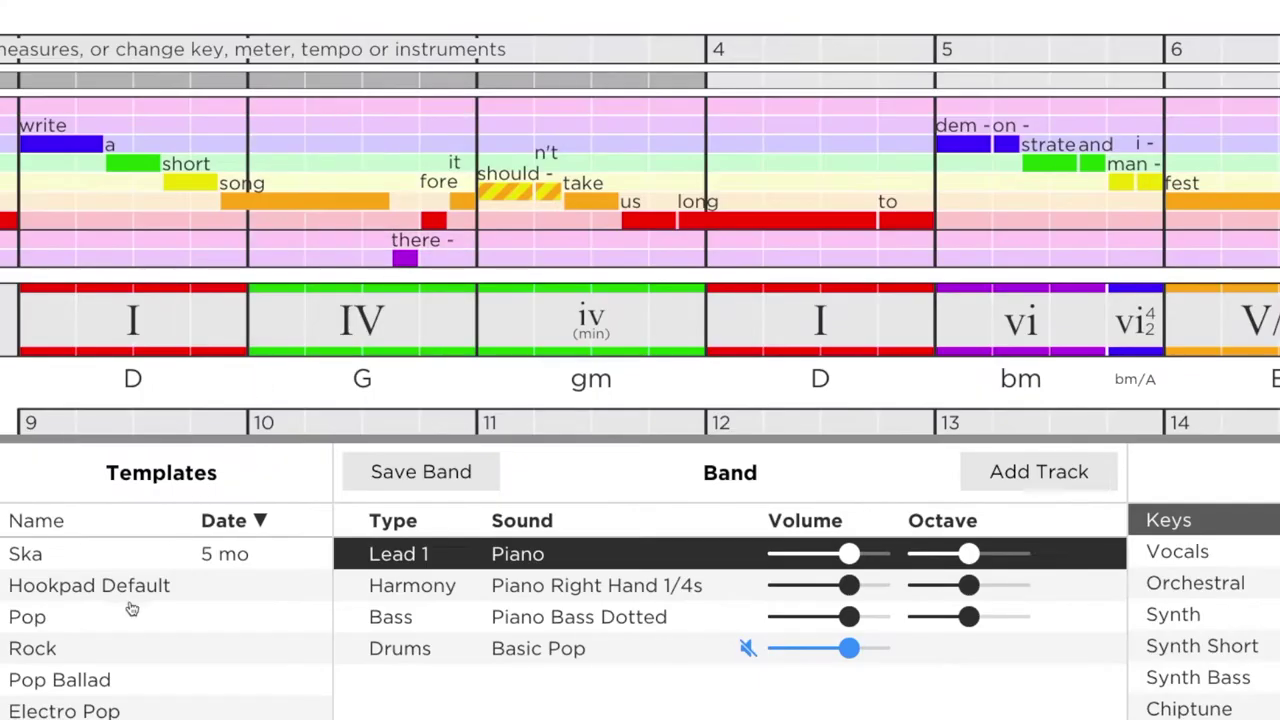
left_click(116, 619)
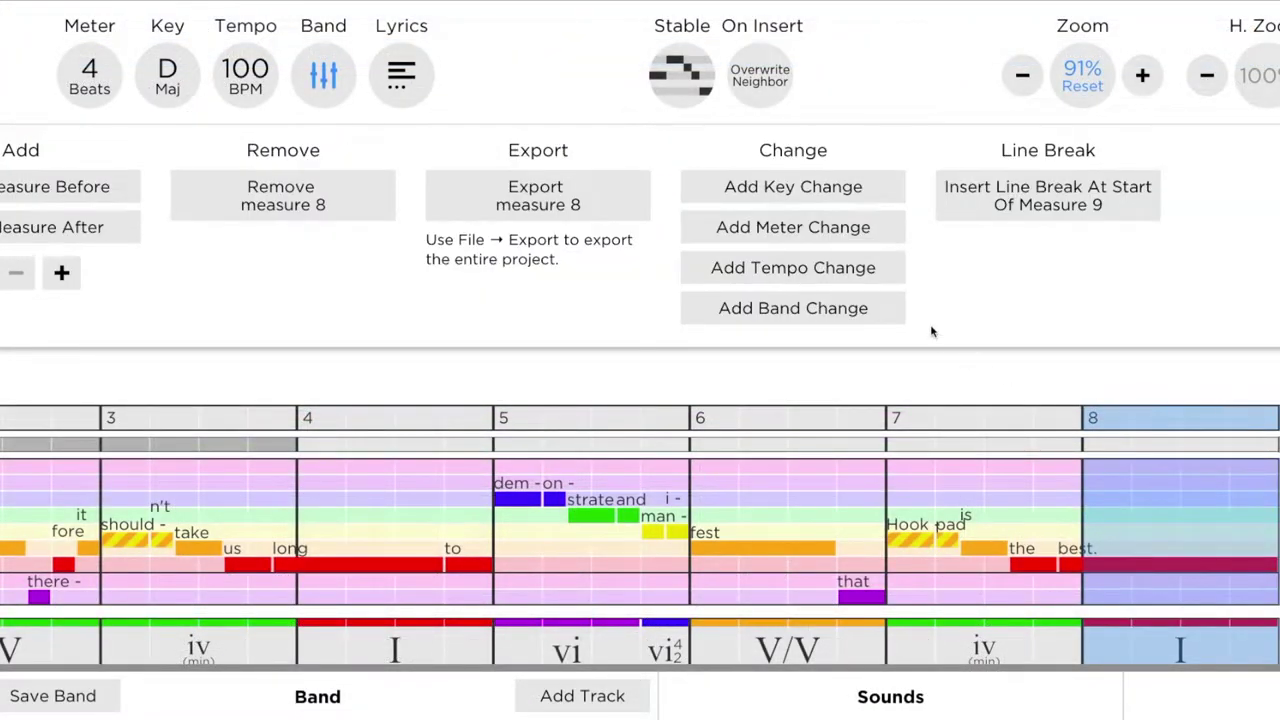
- Add a band change at measure 8 and set its drums to Pop Break
left_click(845, 309)
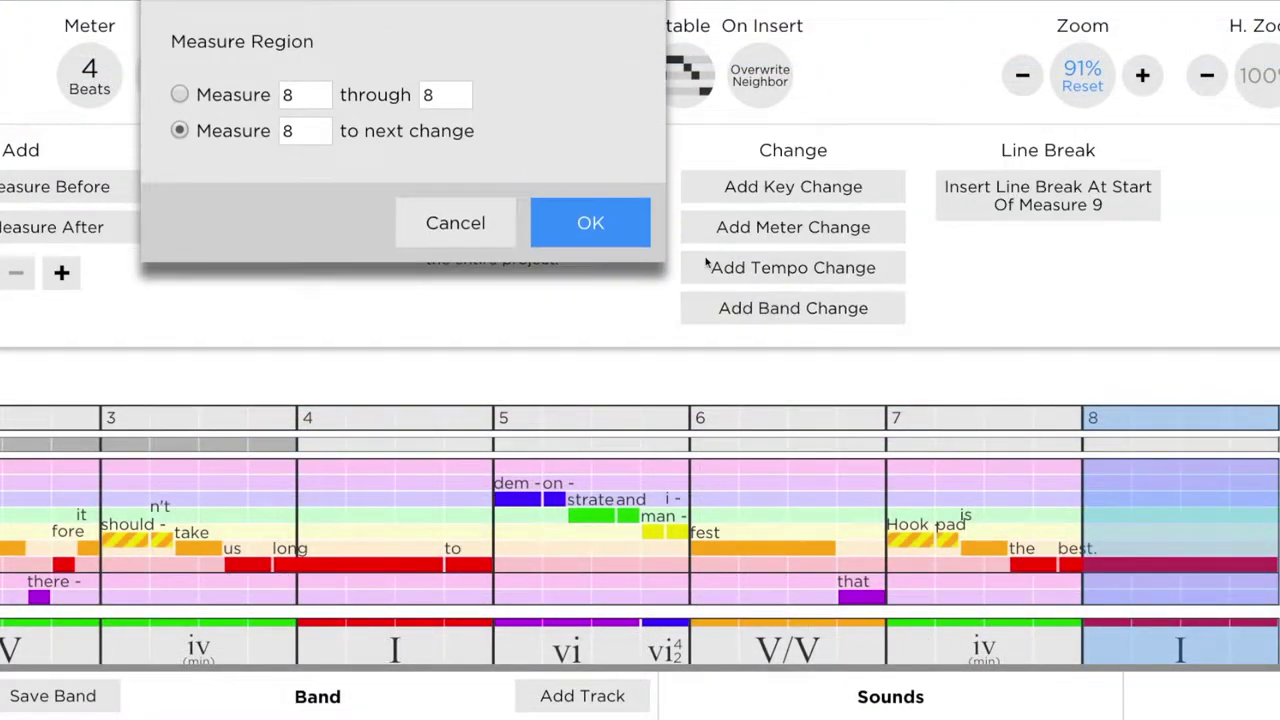
left_click(616, 223)
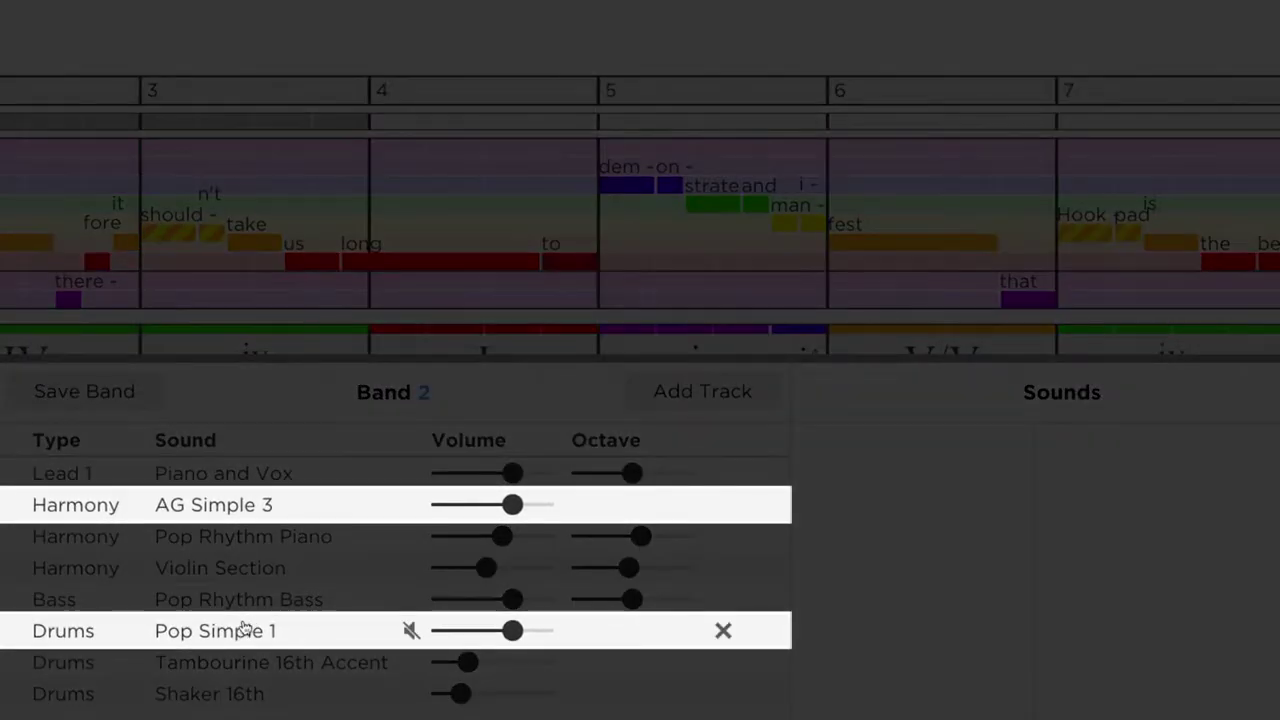
left_click(243, 631)
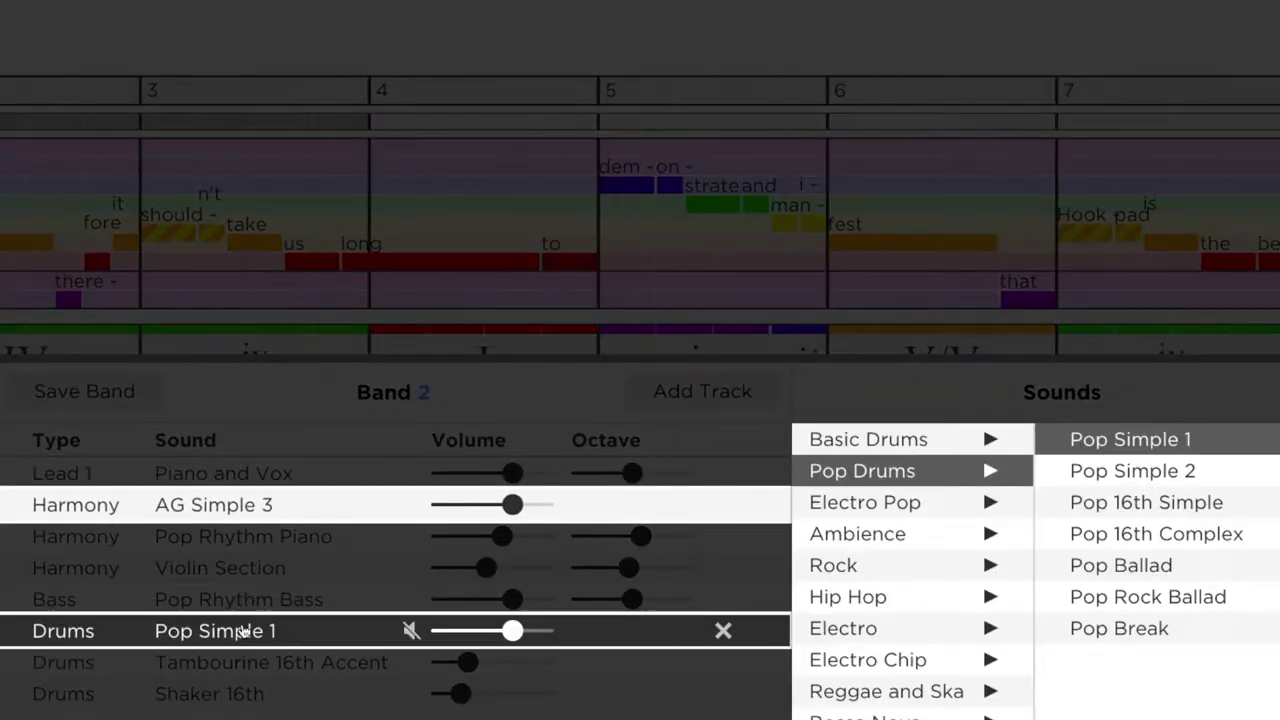
left_click(1192, 632)
- Switch the second band's piano to Piano Full Chords and remove the tambourine and shaker tracks
left_click(189, 538)
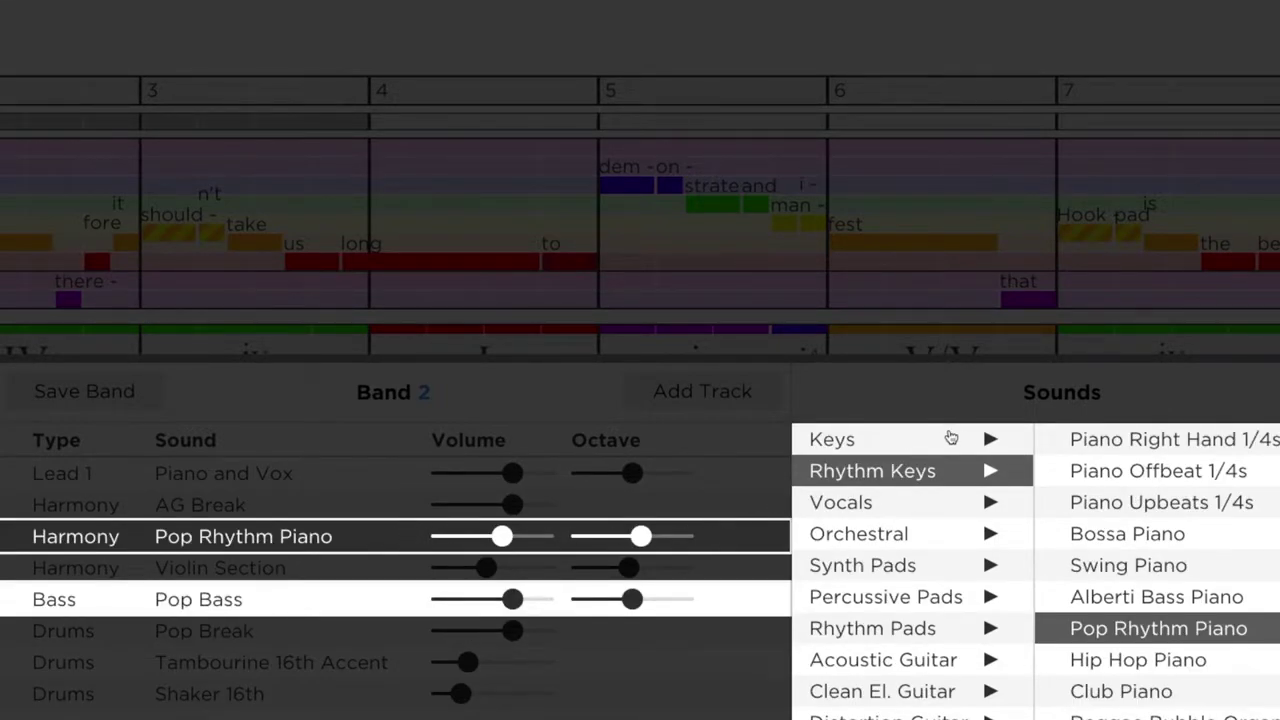
left_click(916, 446)
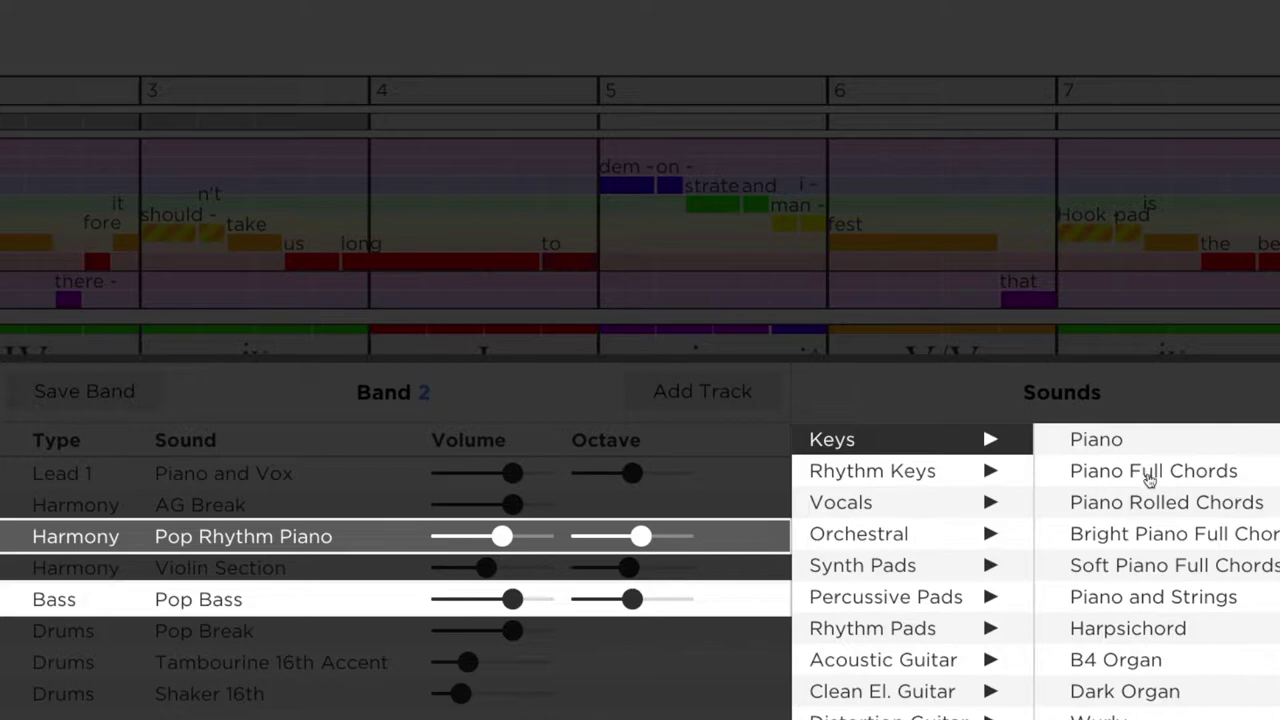
left_click(1149, 475)
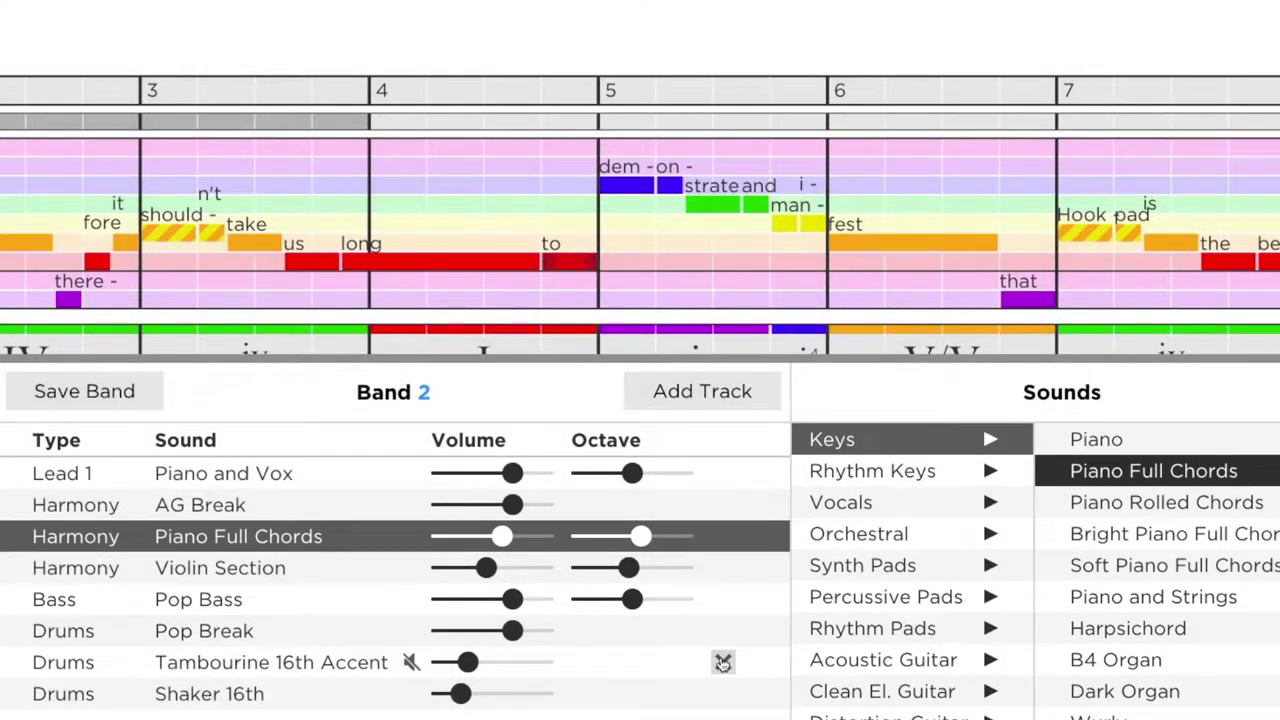
left_click(723, 662)
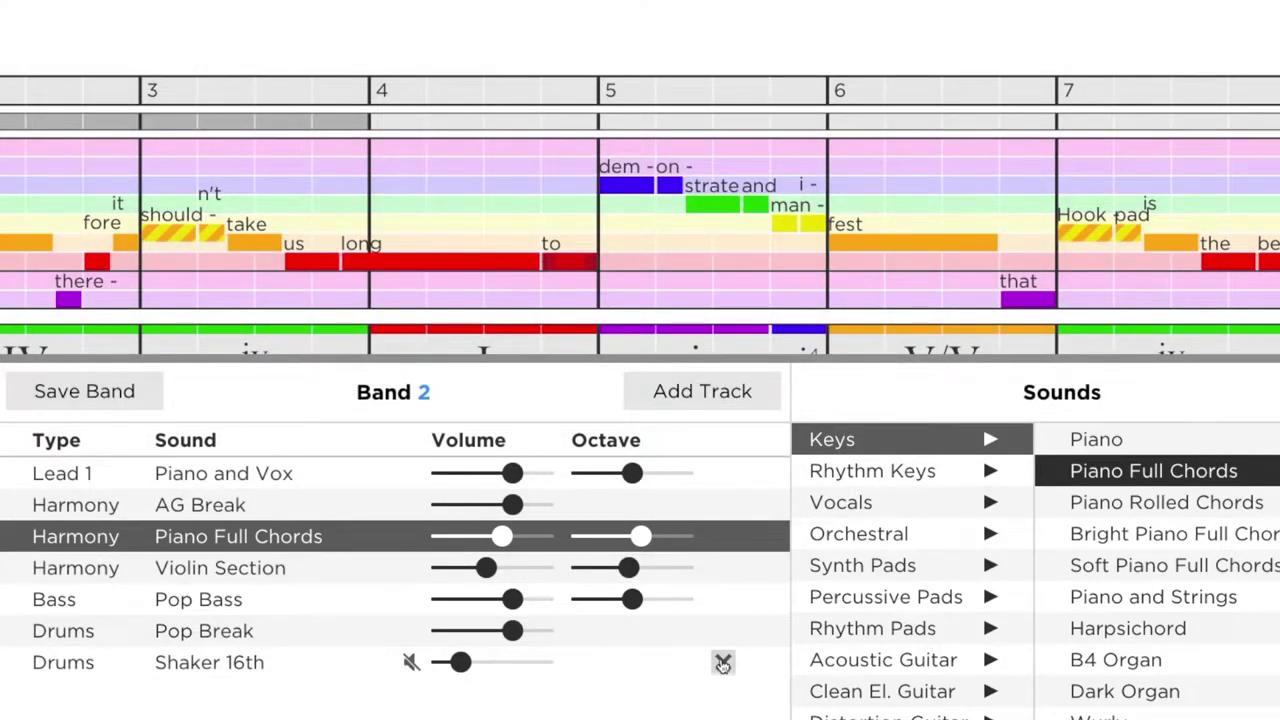
left_click(723, 664)
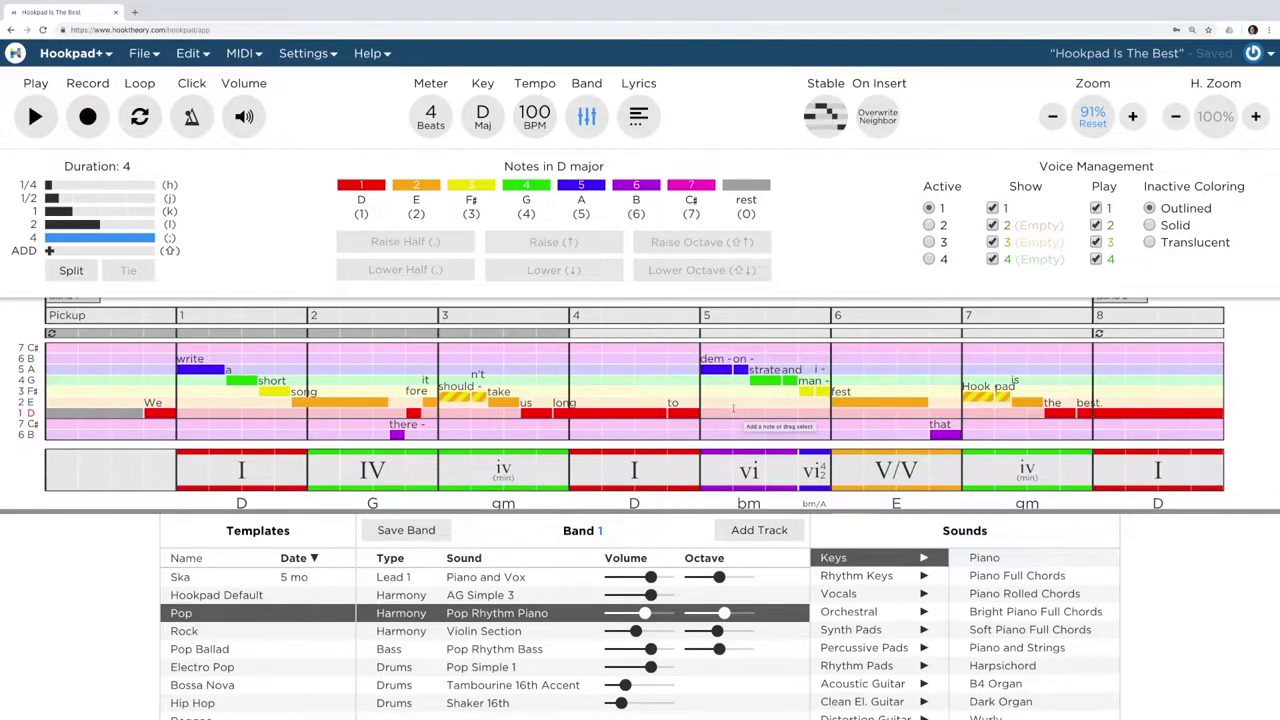
left_click(143, 54)
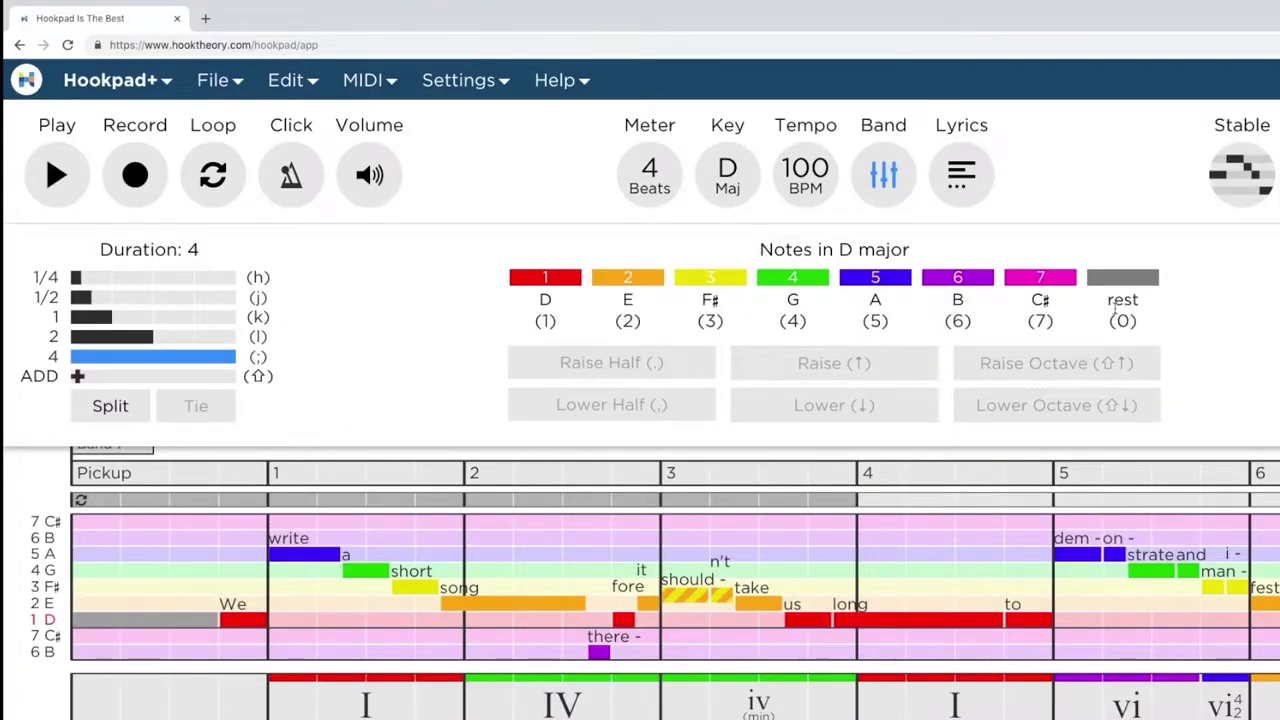
- Export the song as an MP3
left_click(214, 80)
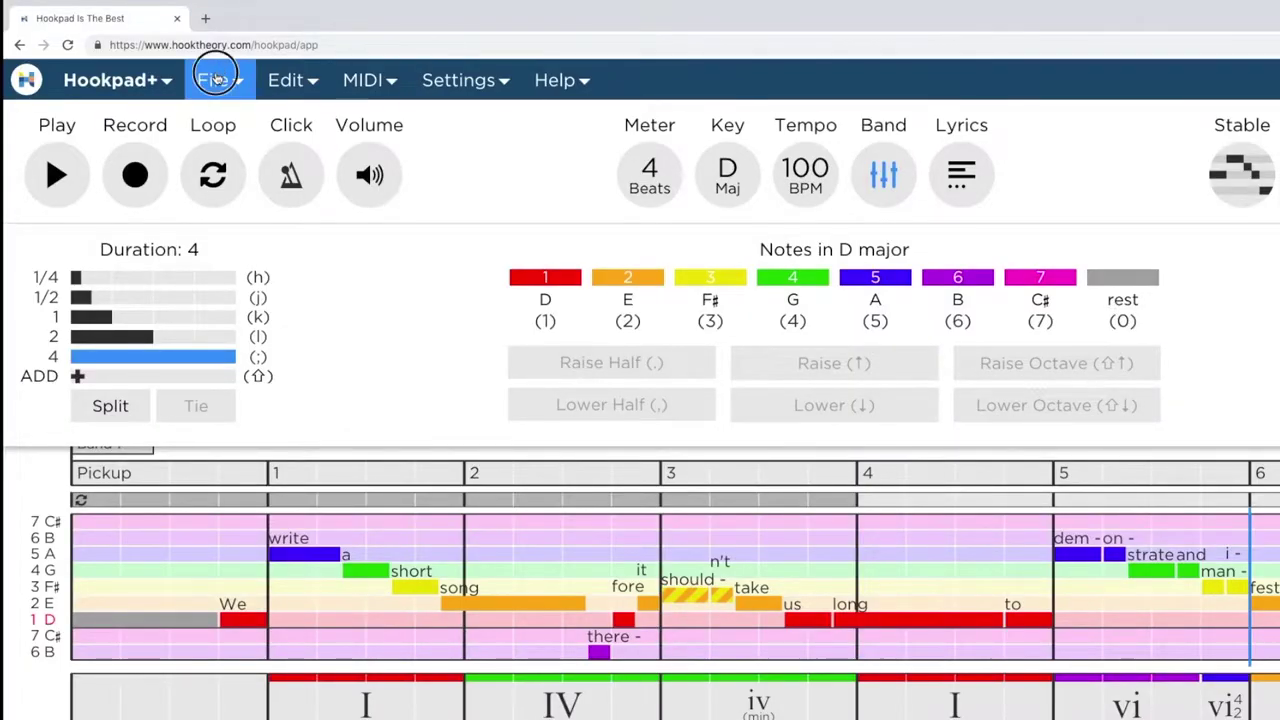
left_click(316, 417)
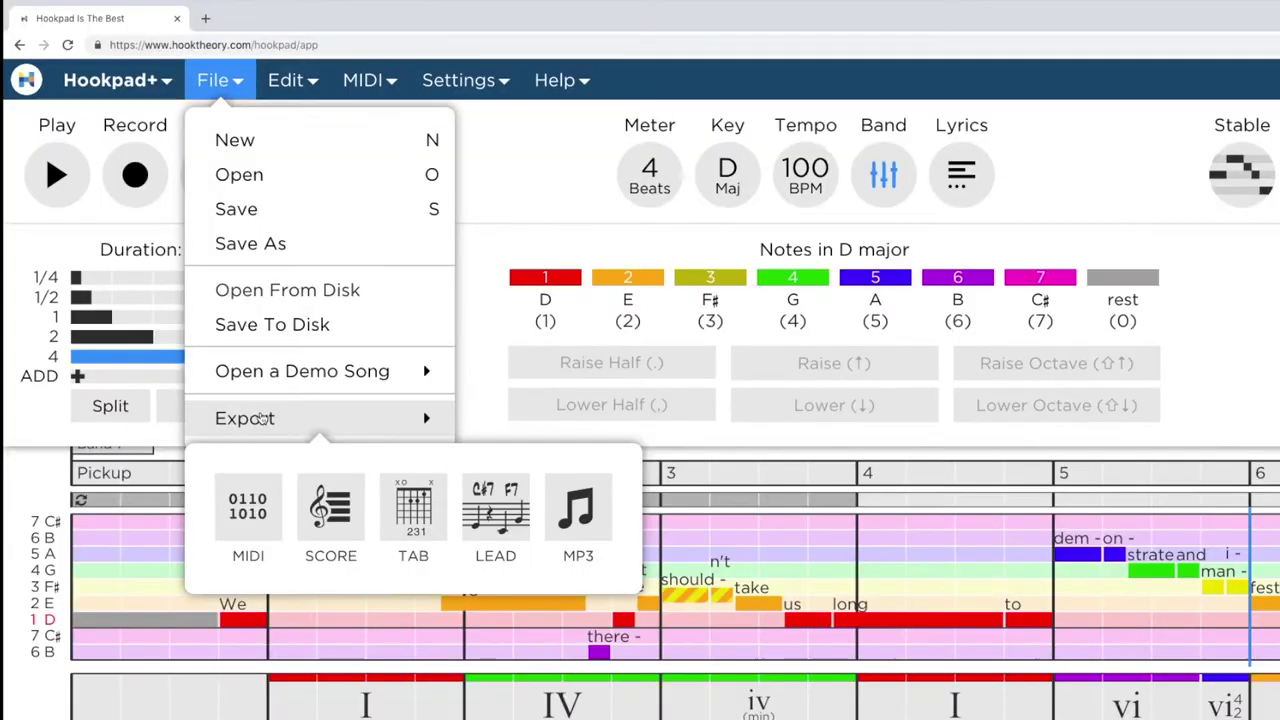
left_click(578, 515)
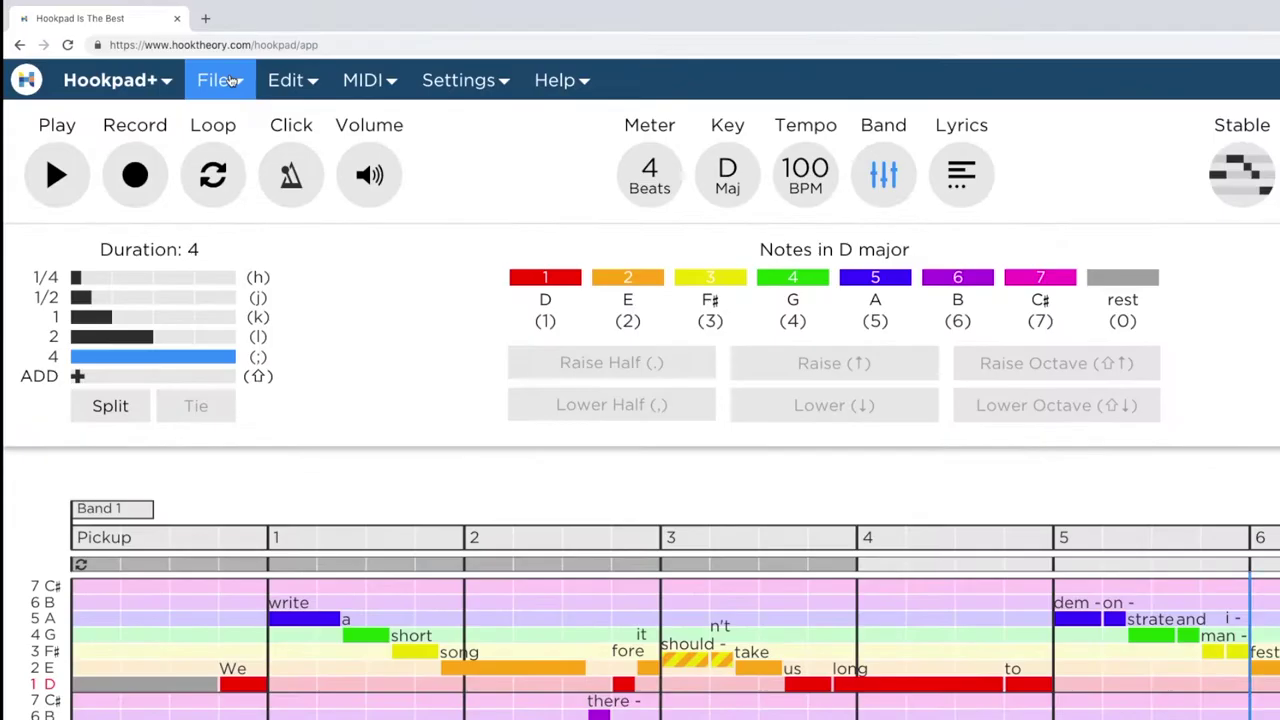
- Export the song as a MIDI file
left_click(150, 54)
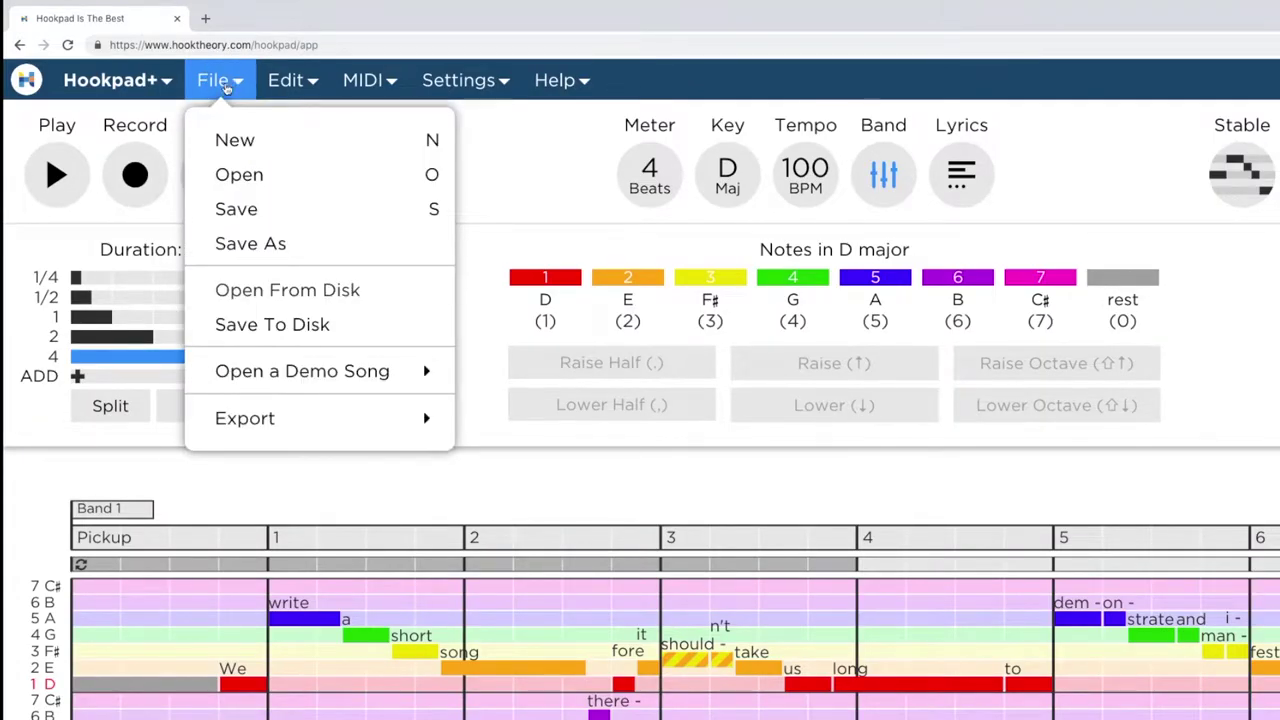
left_click(268, 418)
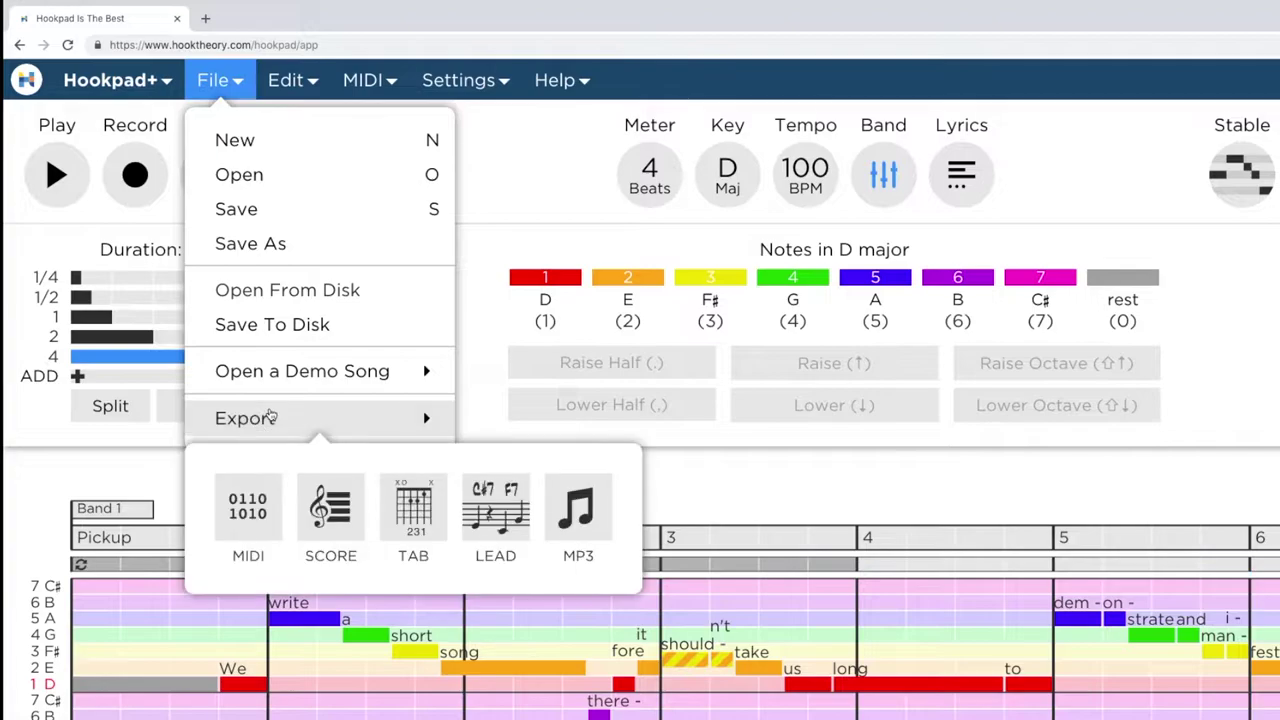
left_click(243, 510)
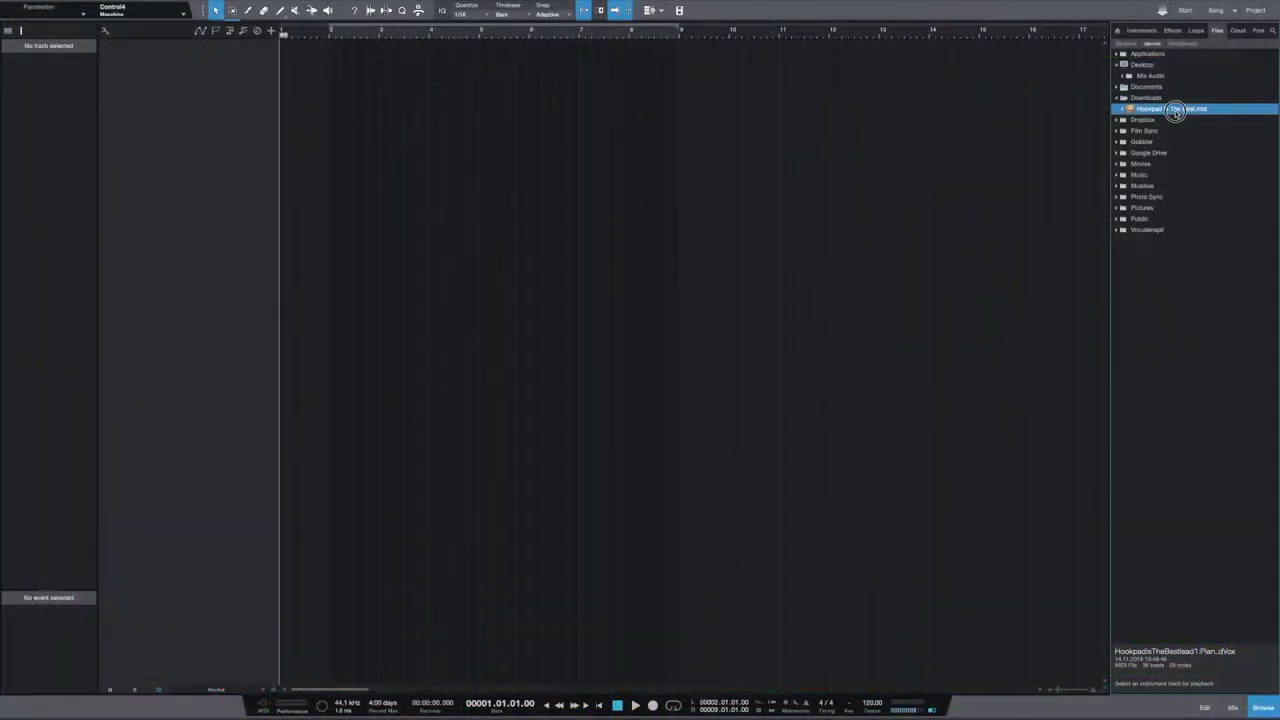
- Drag 'Hookpad Is The Best.mid' from the Files browser into the empty arrangement
mouse_move(1175, 111)
left_mouse_down()
mouse_move(329, 137)
mouse_move(455, 229)
left_mouse_up()
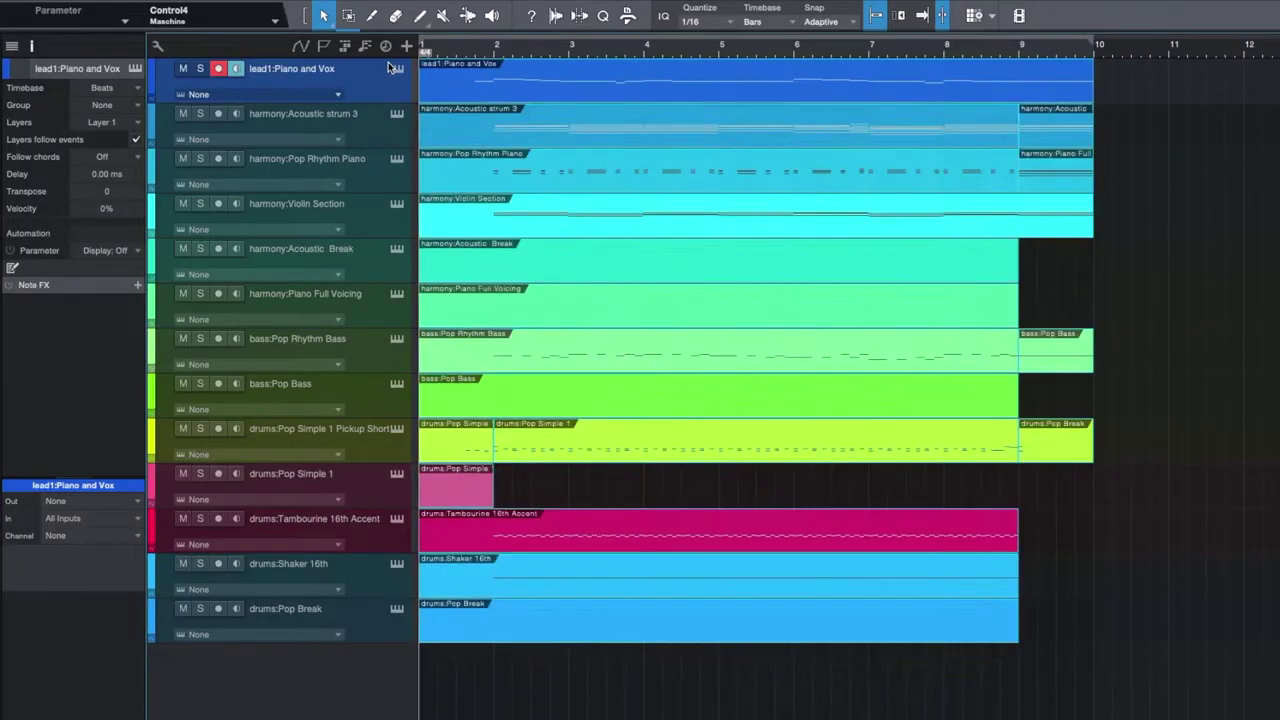
- Delete the seven break tracks from Acoustic Break through Pop Break and save the song
left_click(390, 280)
left_click(374, 301, "ctrl")
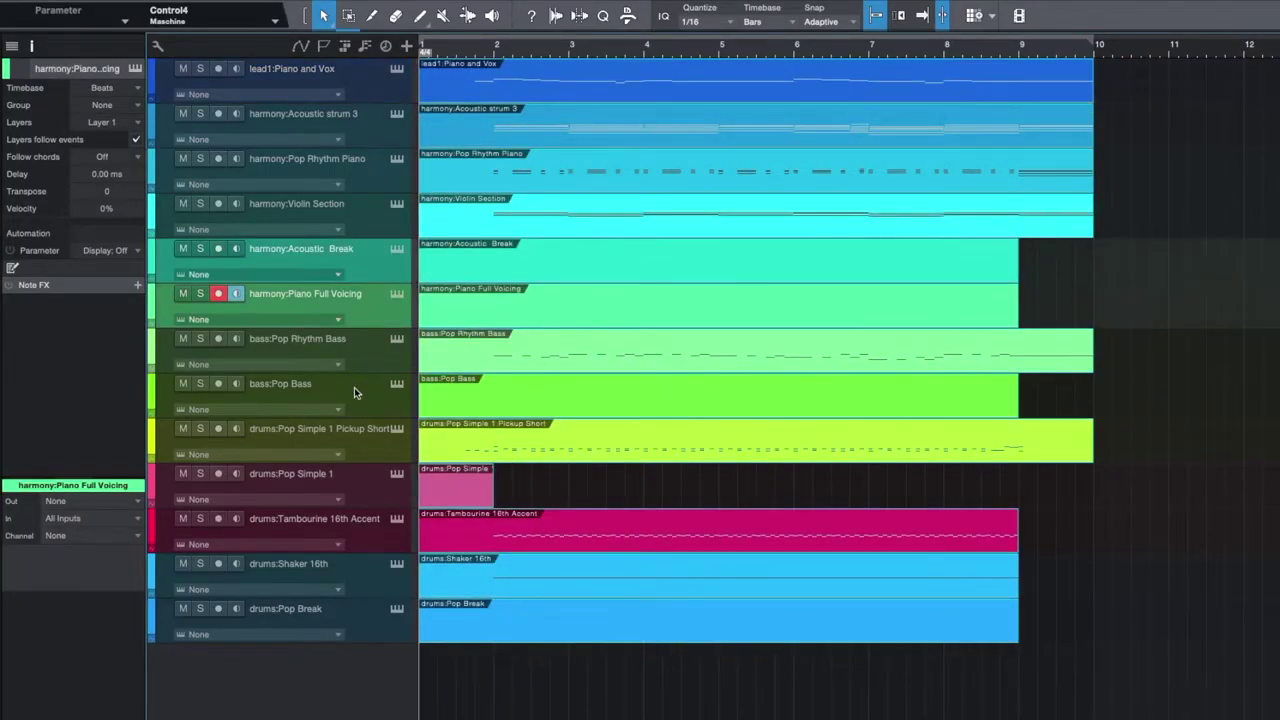
left_click(356, 389, "ctrl")
left_click_drag(358, 478, 356, 626)
key("Delete")
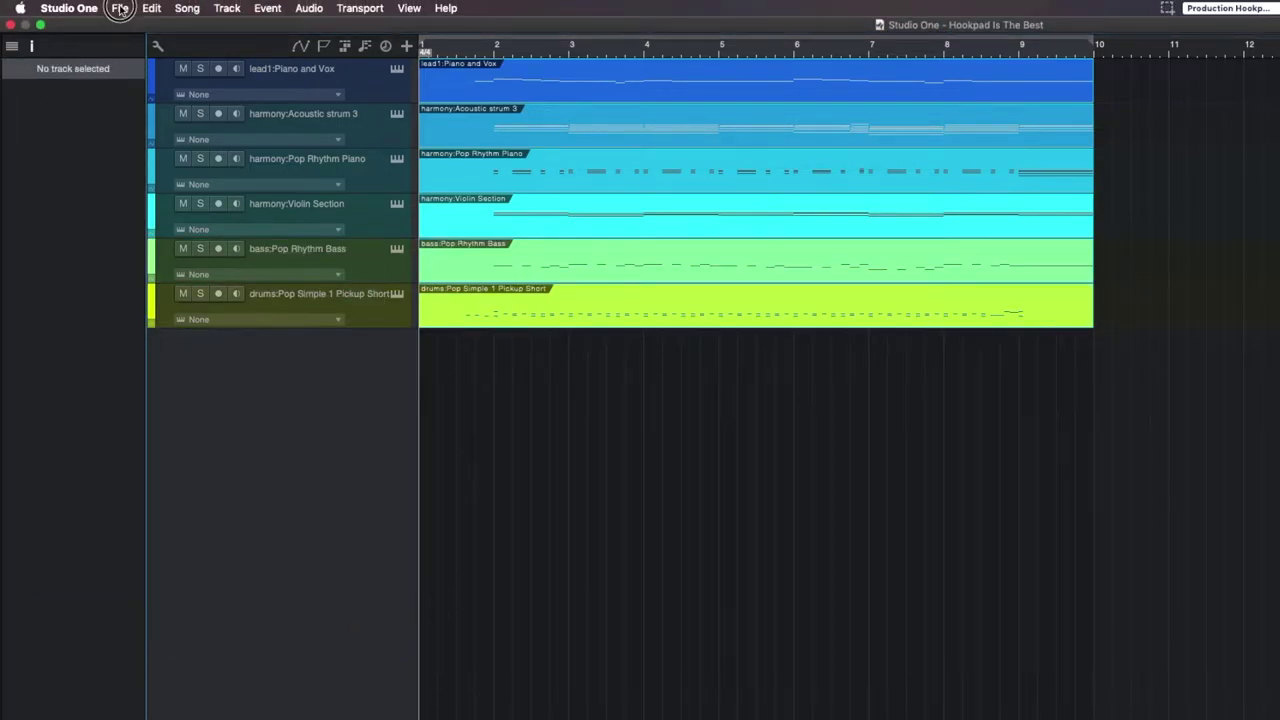
left_click(119, 8)
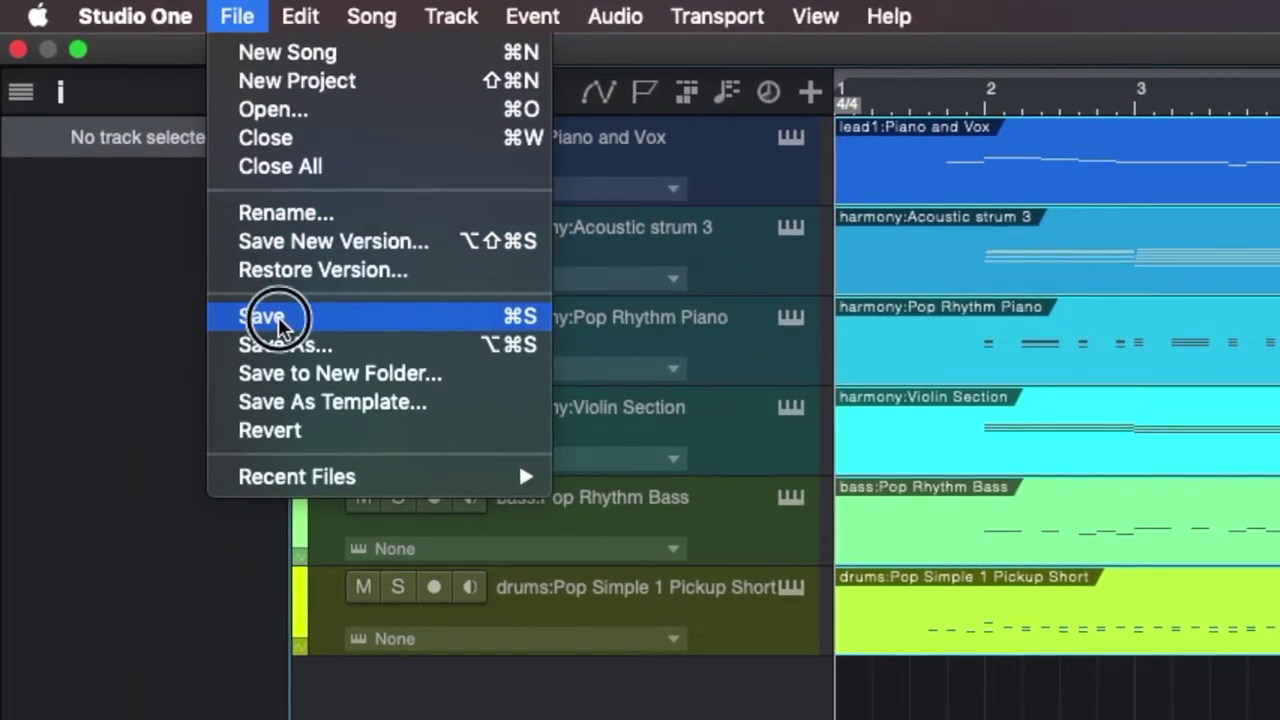
left_click(279, 318)
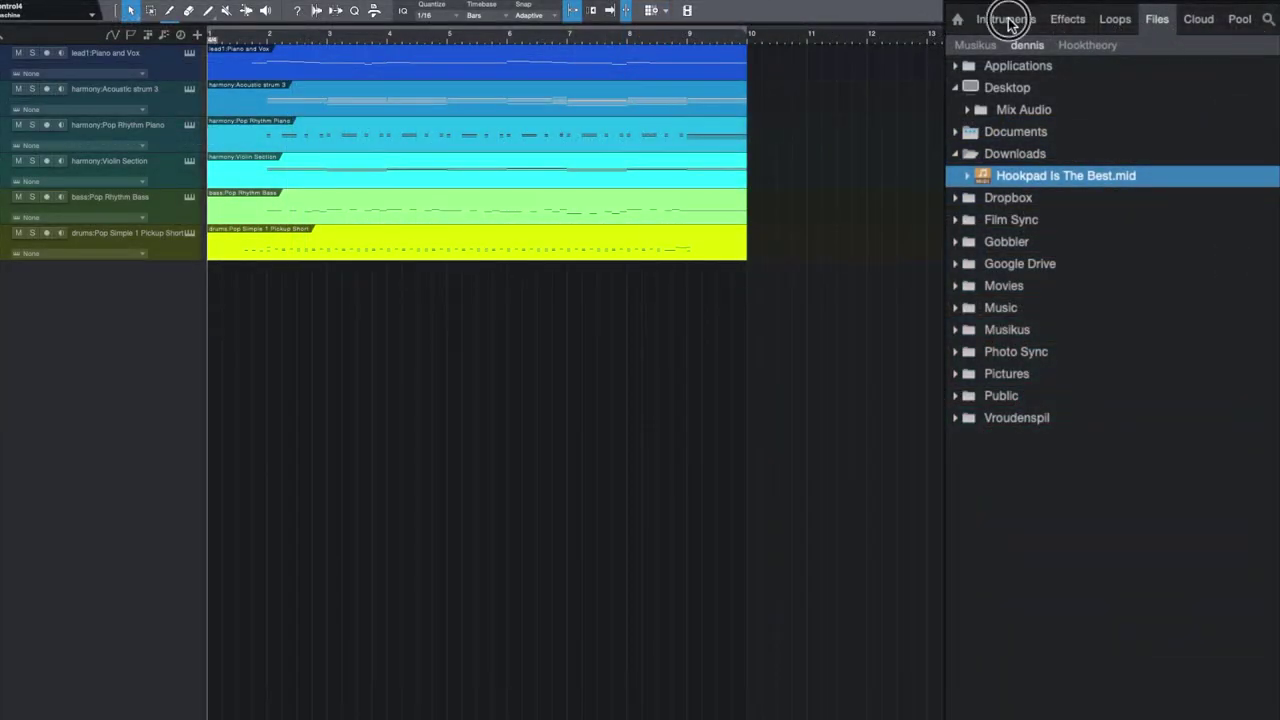
- Load the Presence Basic Kit from Drum Kits onto the drums track
left_click(1008, 20)
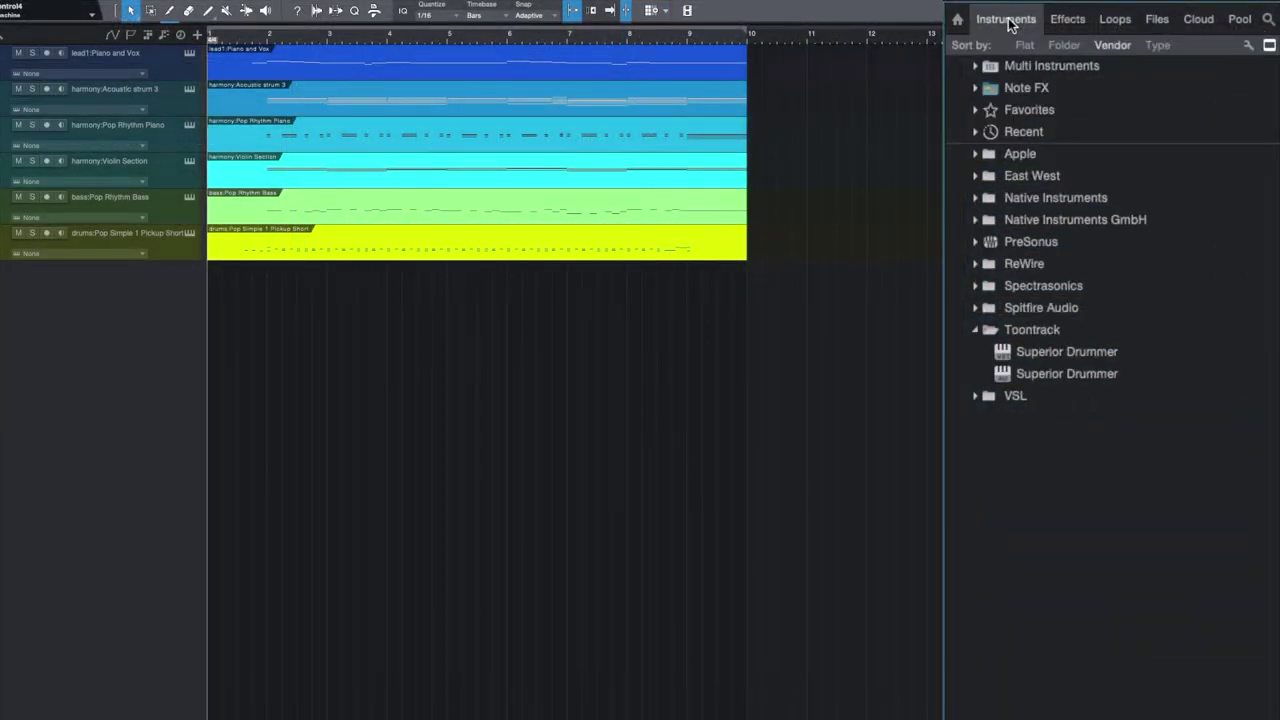
left_click(975, 241)
scroll(977, 129, "down", 1)
scroll(977, 95, "down", 1)
scroll(976, 67, "down", 1)
scroll(987, 176, "down", 1)
scroll(994, 260, "down", 2)
left_click(988, 228)
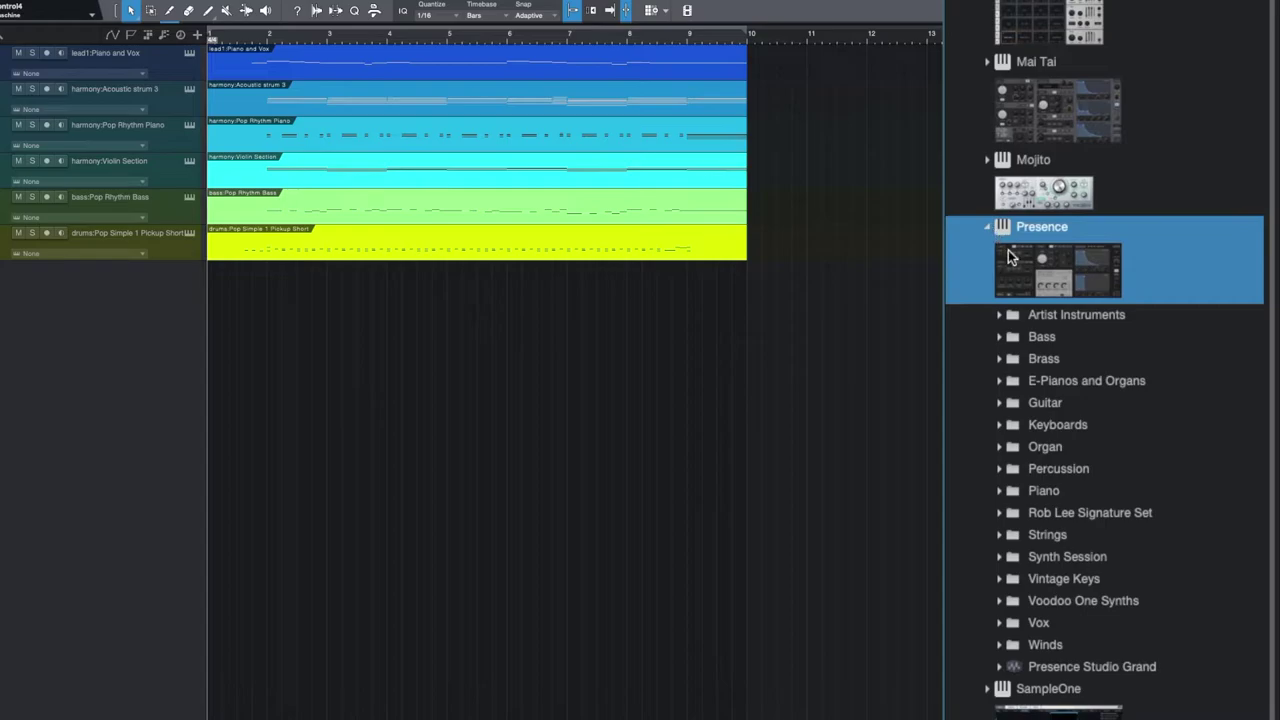
left_click(997, 315)
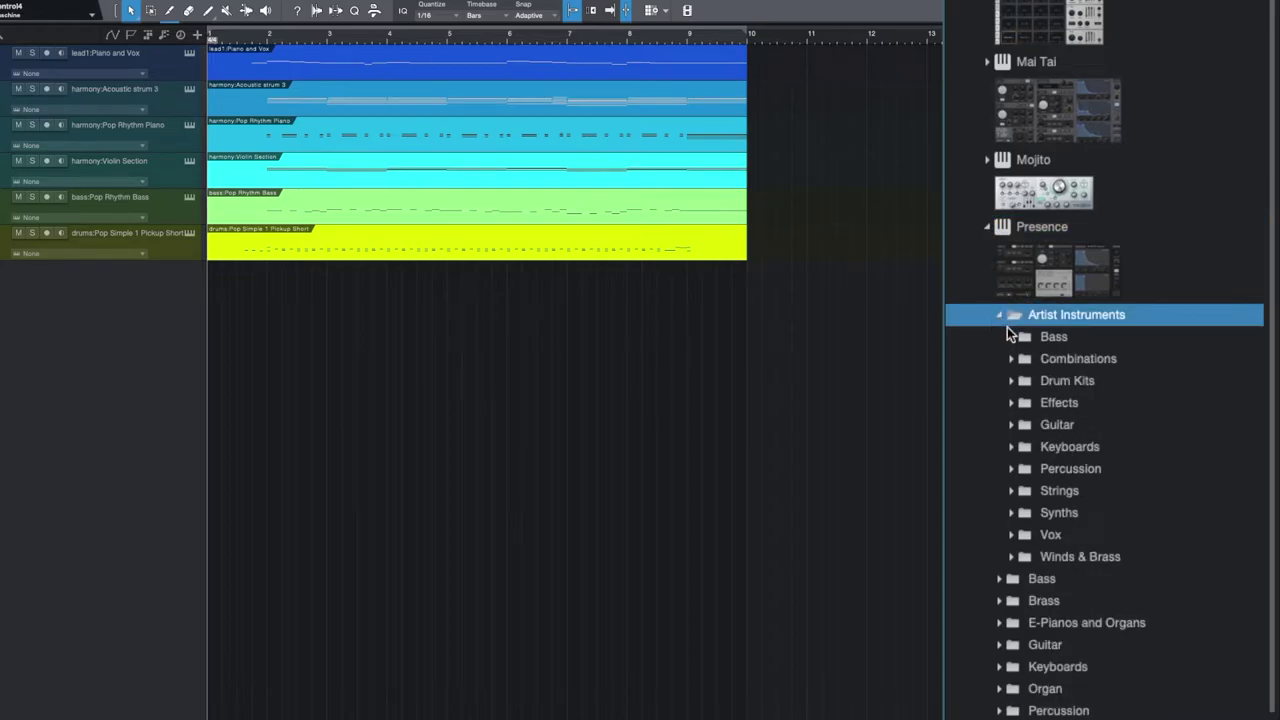
left_click(1011, 381)
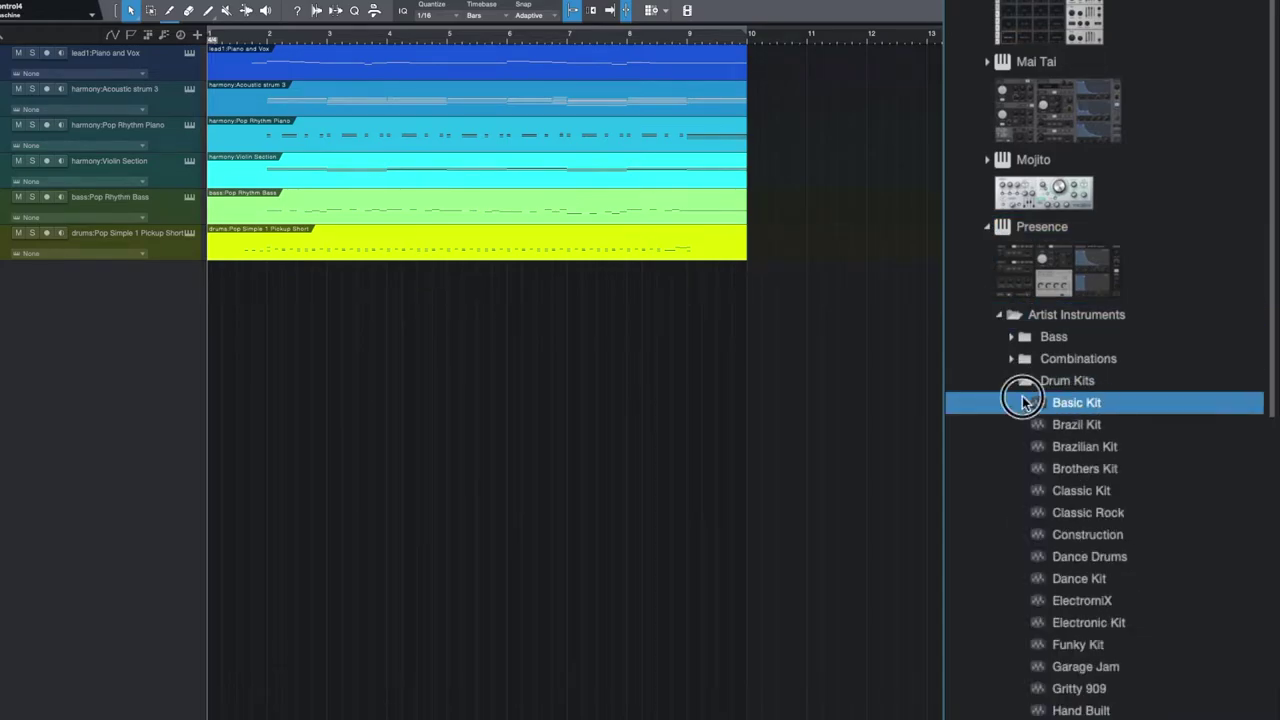
left_click_drag(1093, 408, 166, 253)
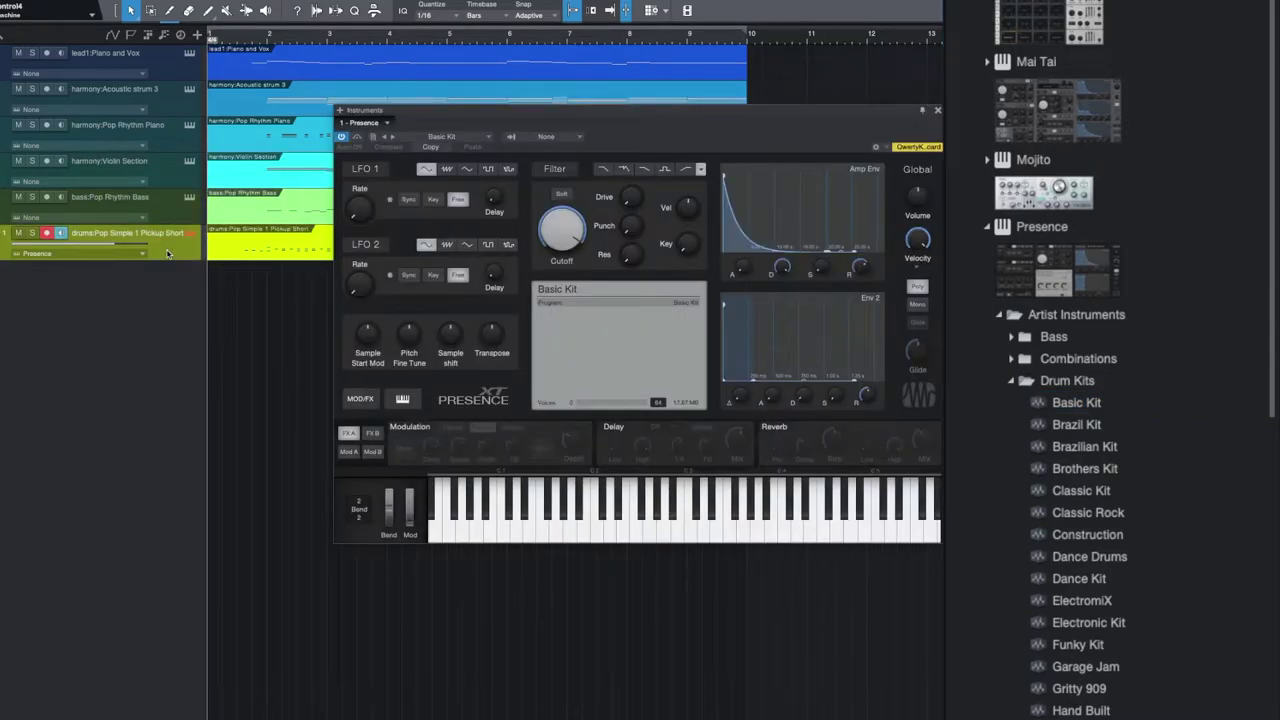
- Load Bass Finger Full, Violin Full, full acoustic piano, Steel Str Gtr Full and Piano and Voice onto the remaining tracks
left_click_drag(1080, 116, 154, 202)
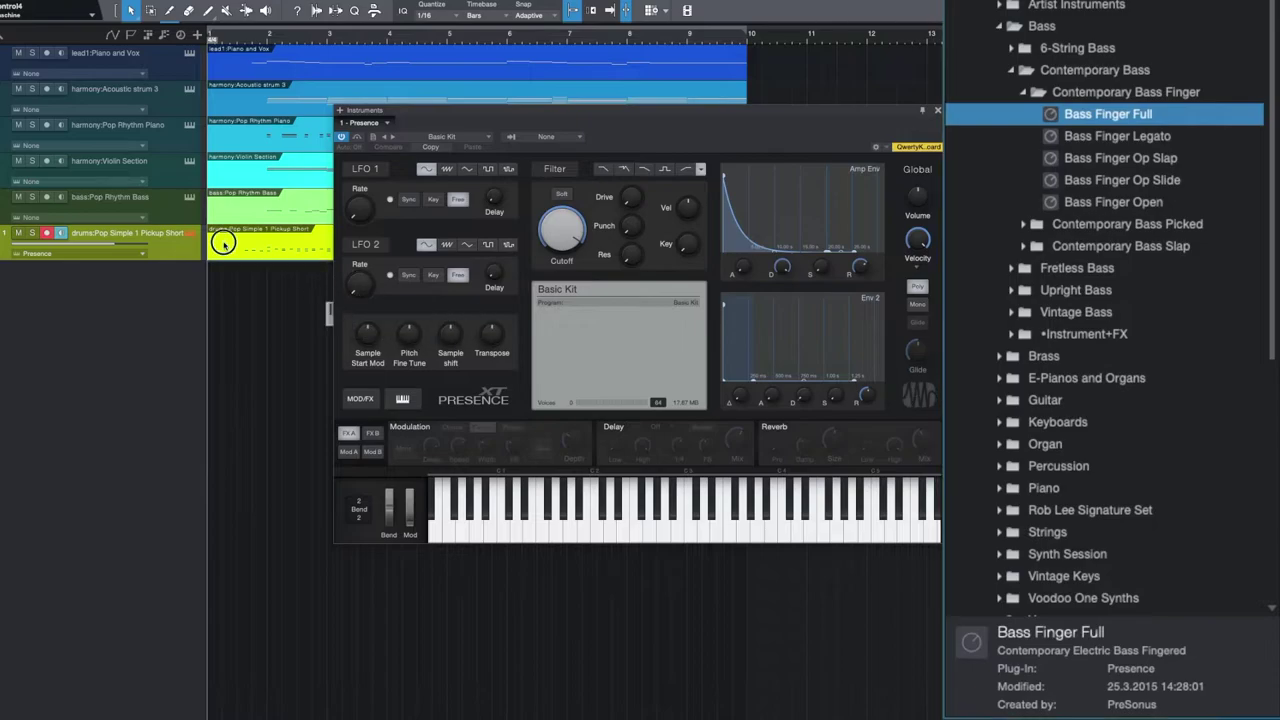
left_click_drag(1078, 378, 168, 165)
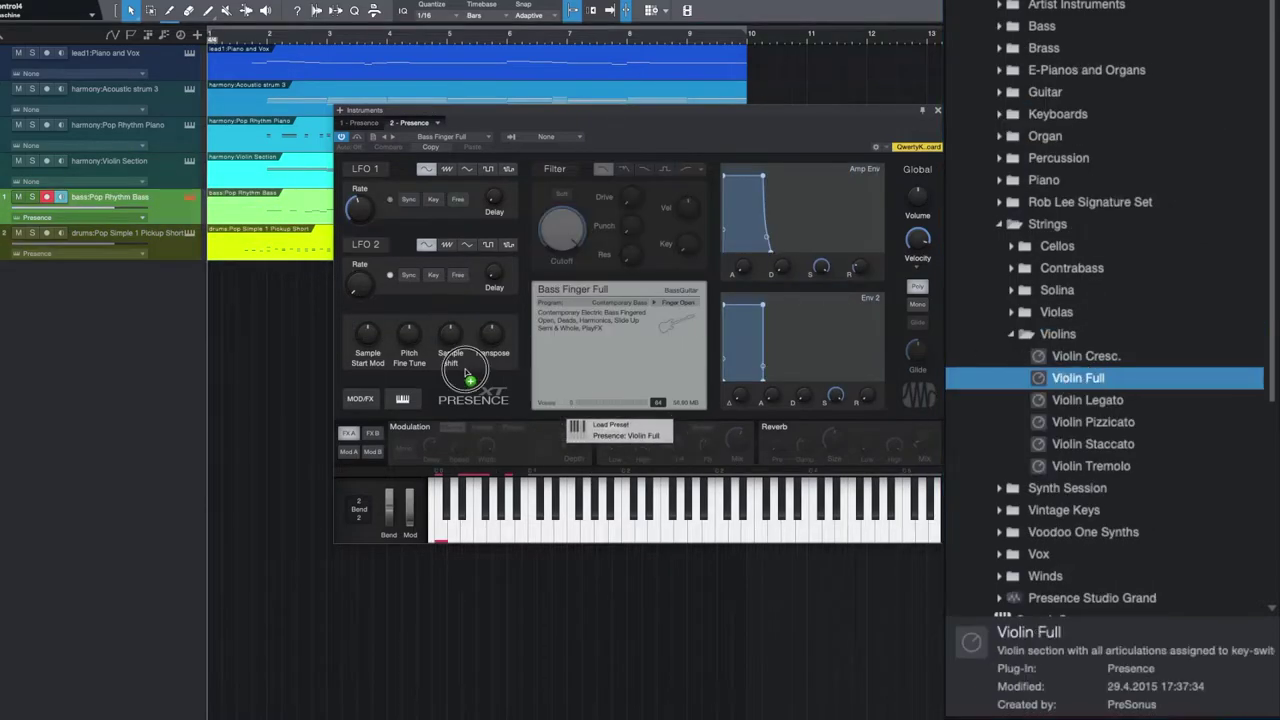
left_click_drag(1093, 268, 154, 133)
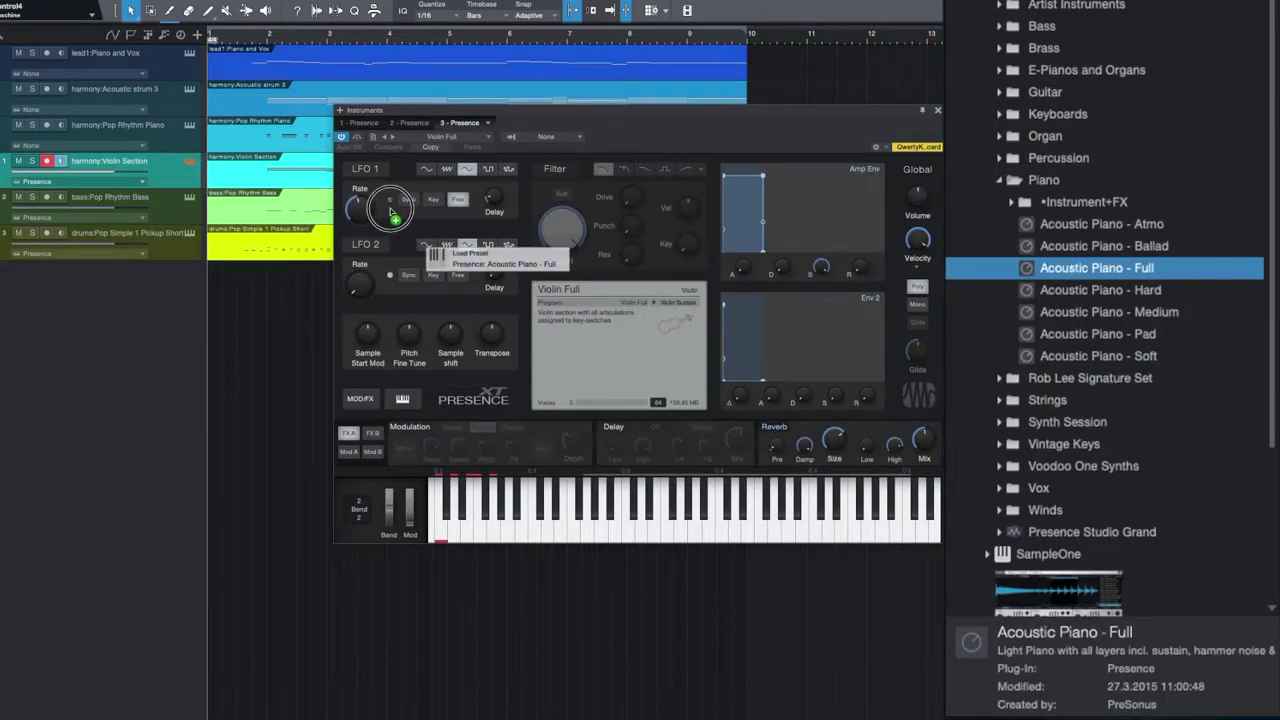
left_click(1017, 223)
left_click_drag(1100, 289, 150, 90)
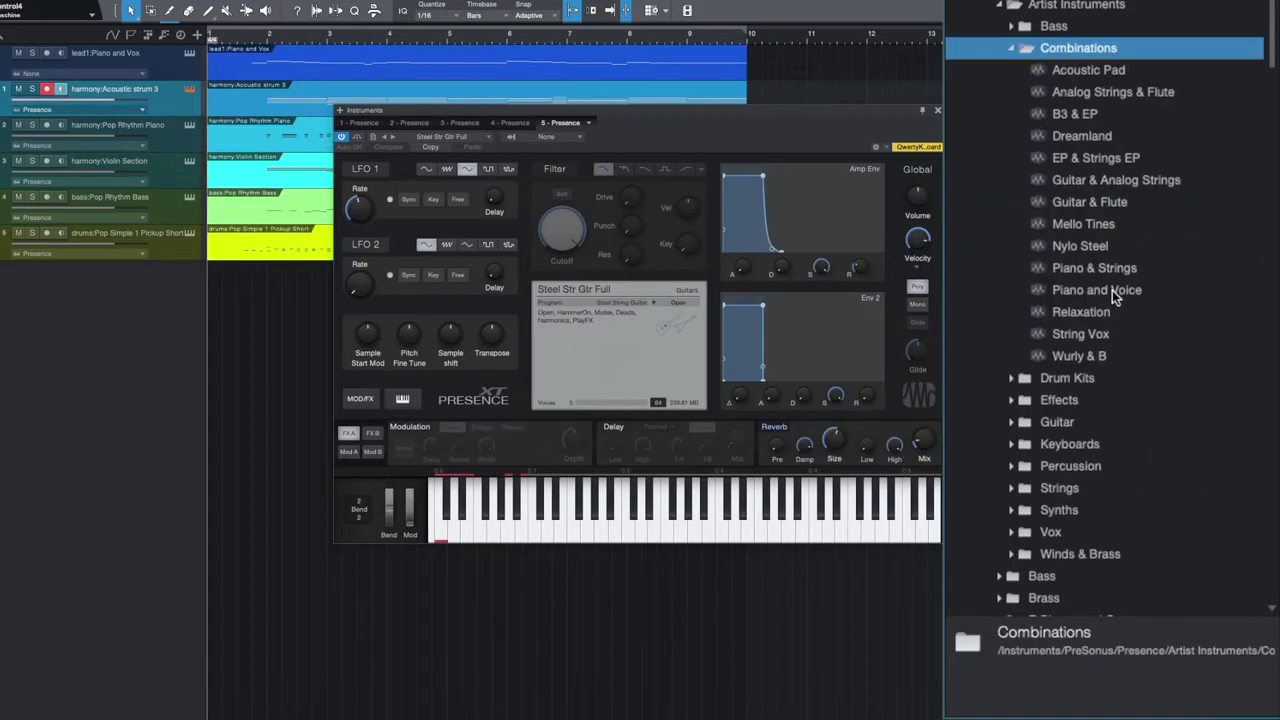
left_click_drag(1112, 290, 172, 62)
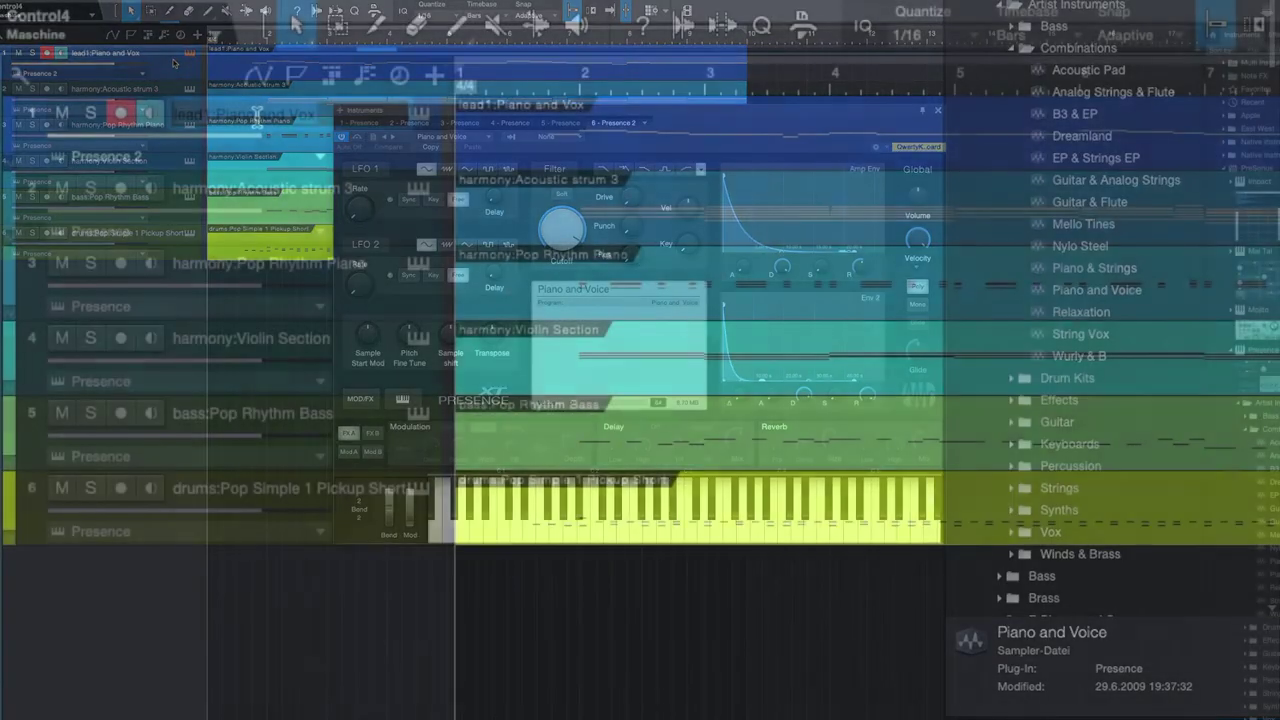
- Rename the tracks top to bottom: Vocals, Acoustic Guitar, Piano, Strings, Bass, Drums
double_click(112, 53)
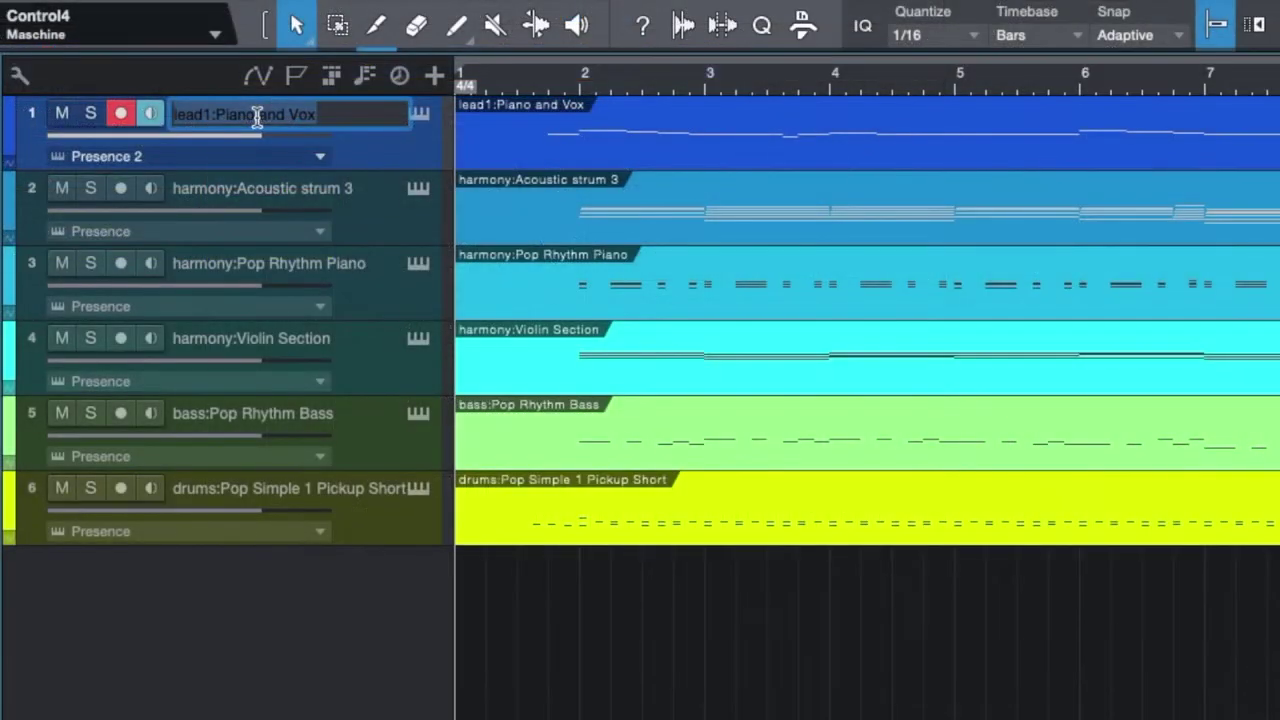
type("Vocals")
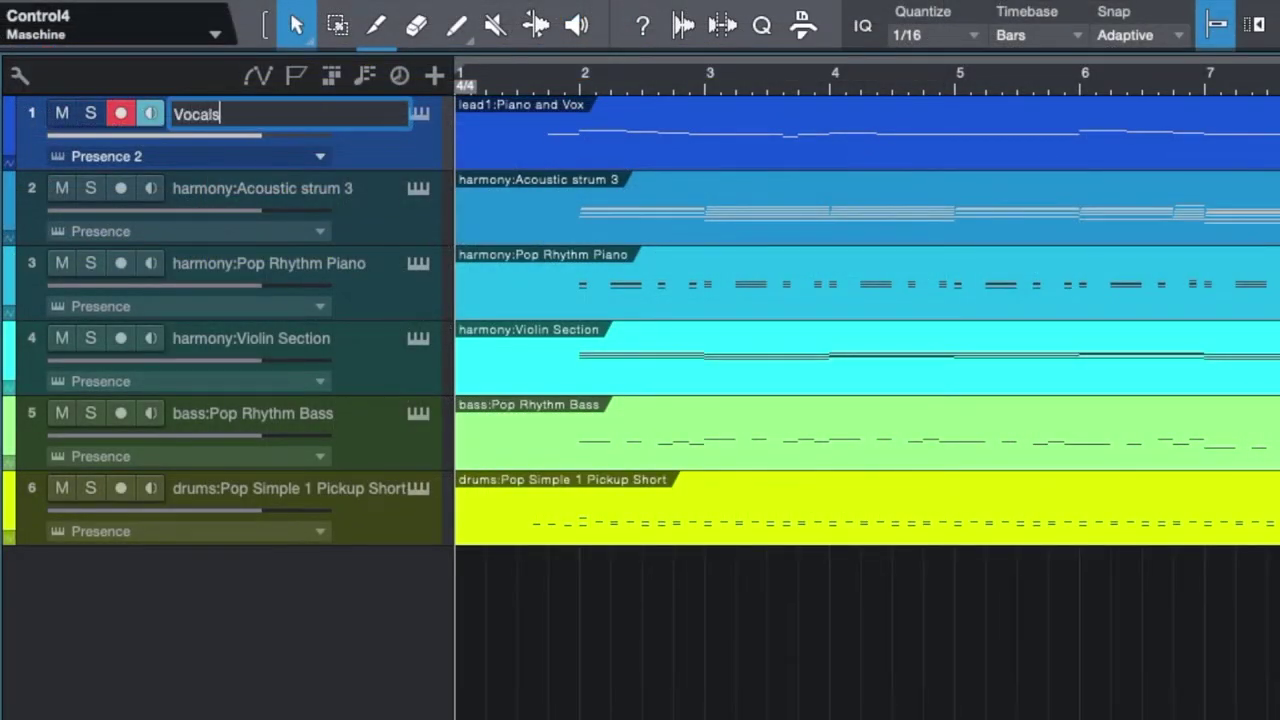
key("Tab")
type("Acoustic Guitar")
key("Tab")
type("Piano")
key("Tab")
type("Strings")
key("Tab")
type("Bass")
key("Tab")
type("Dru")
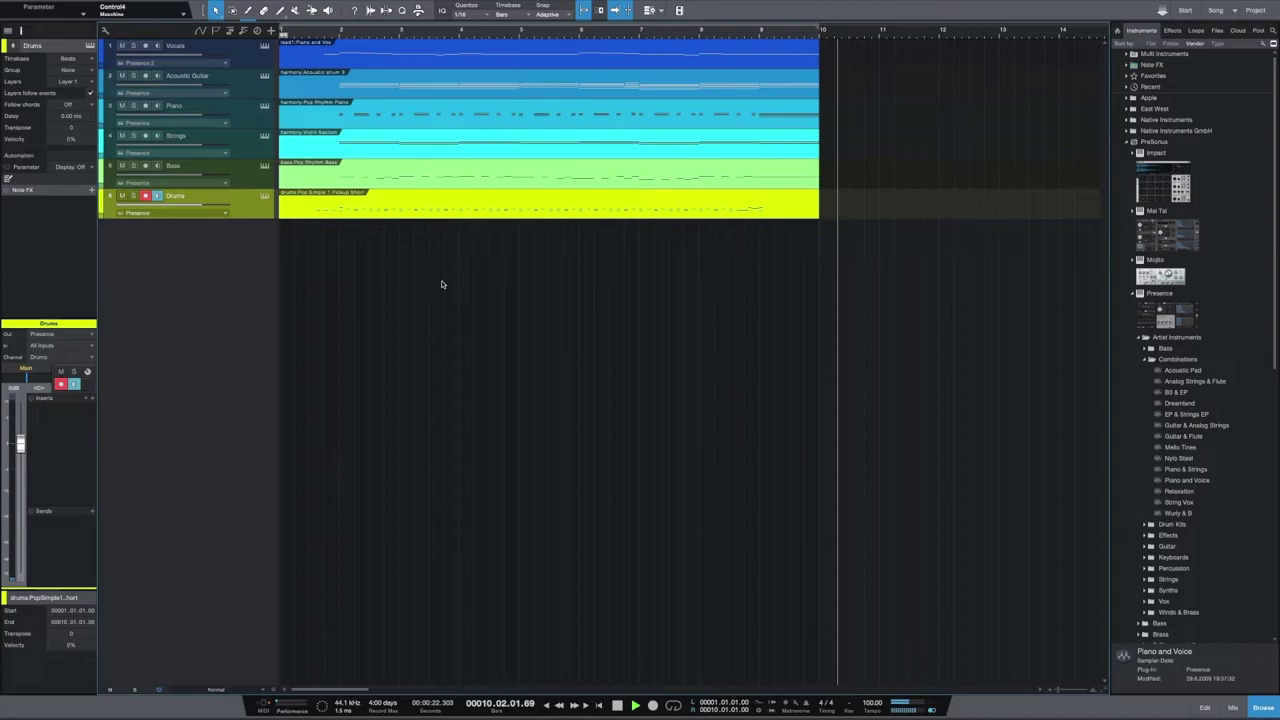
- Set every note in the Drums part to velocity 90 and play it back
double_click(611, 212)
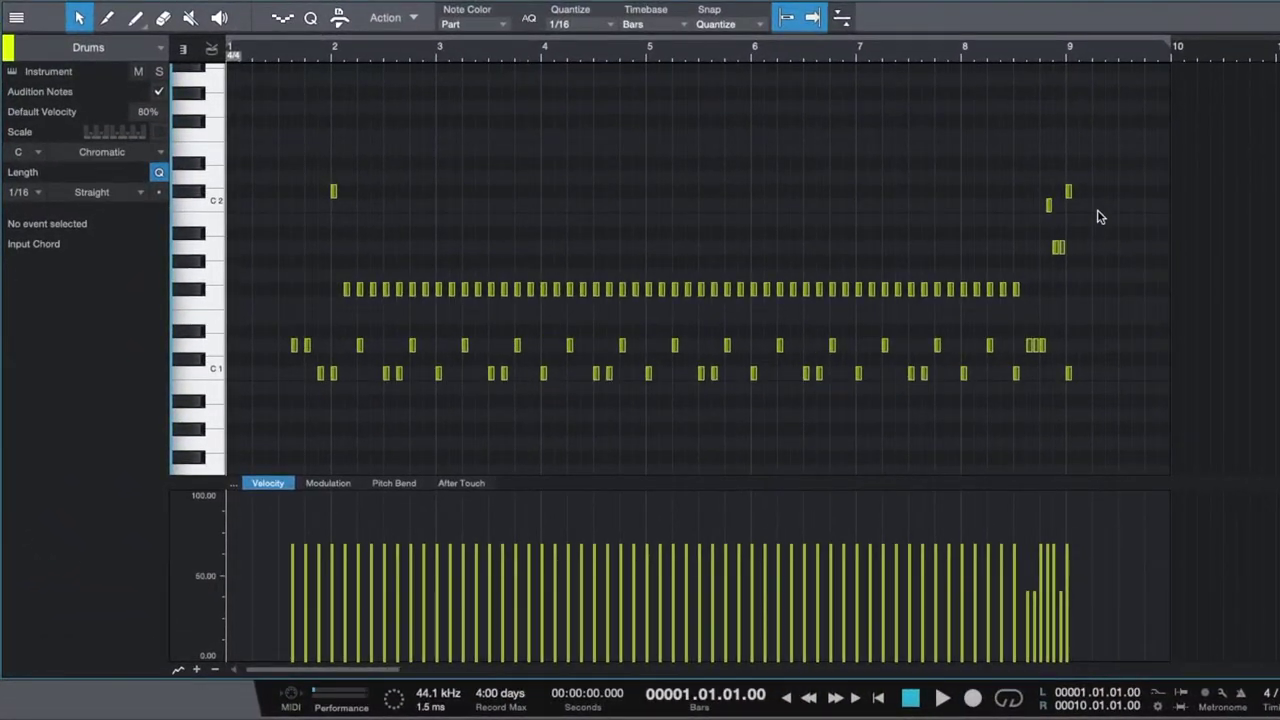
left_click_drag(1100, 217, 256, 403)
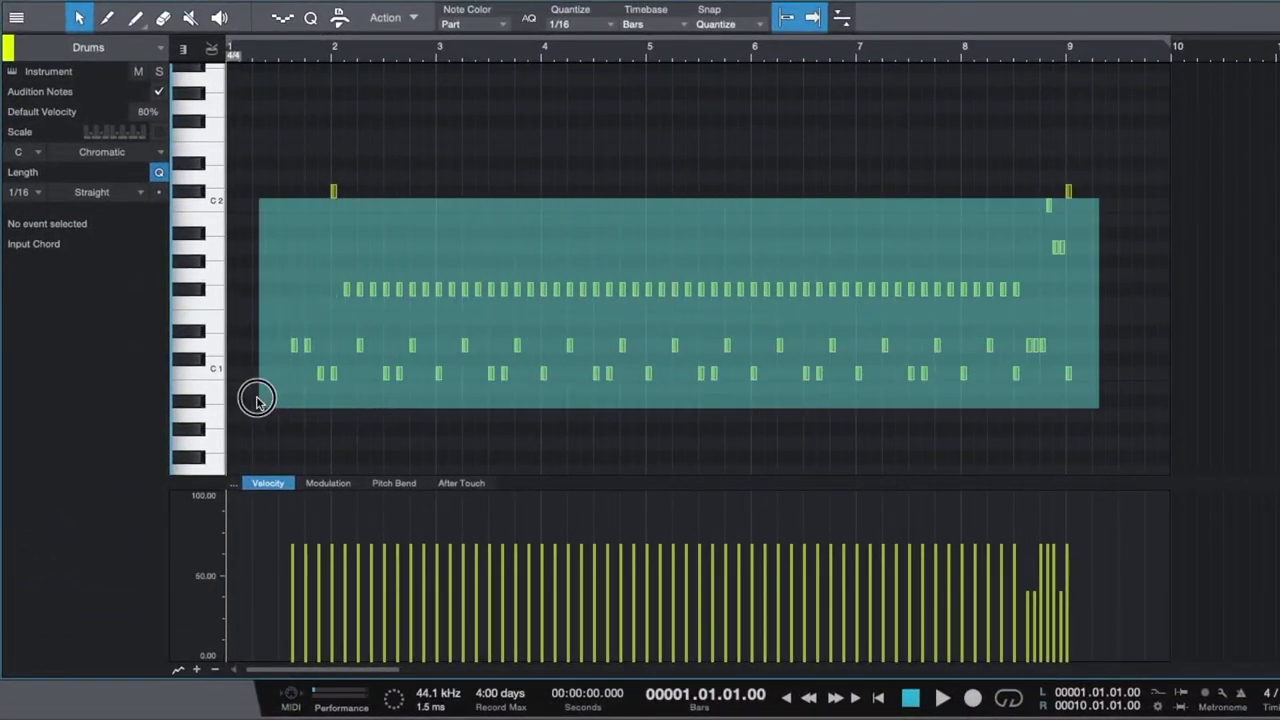
left_click(128, 308)
type("90")
key("Return")
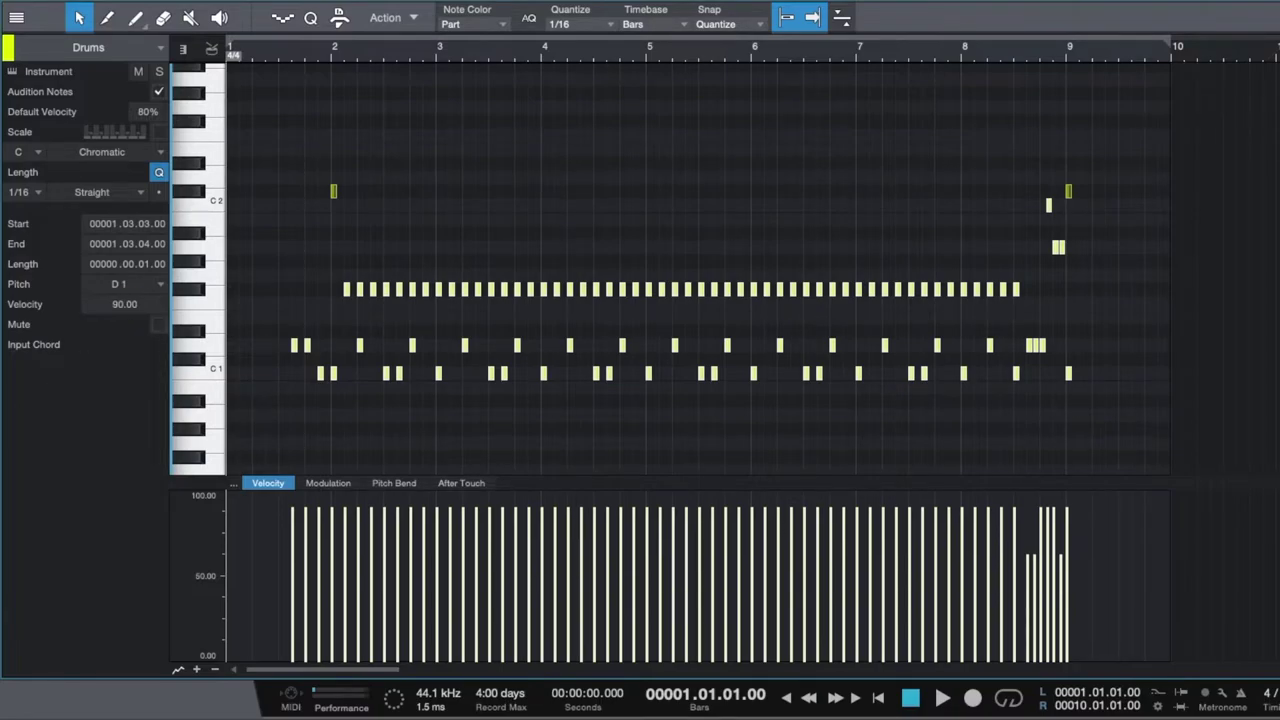
key("space")
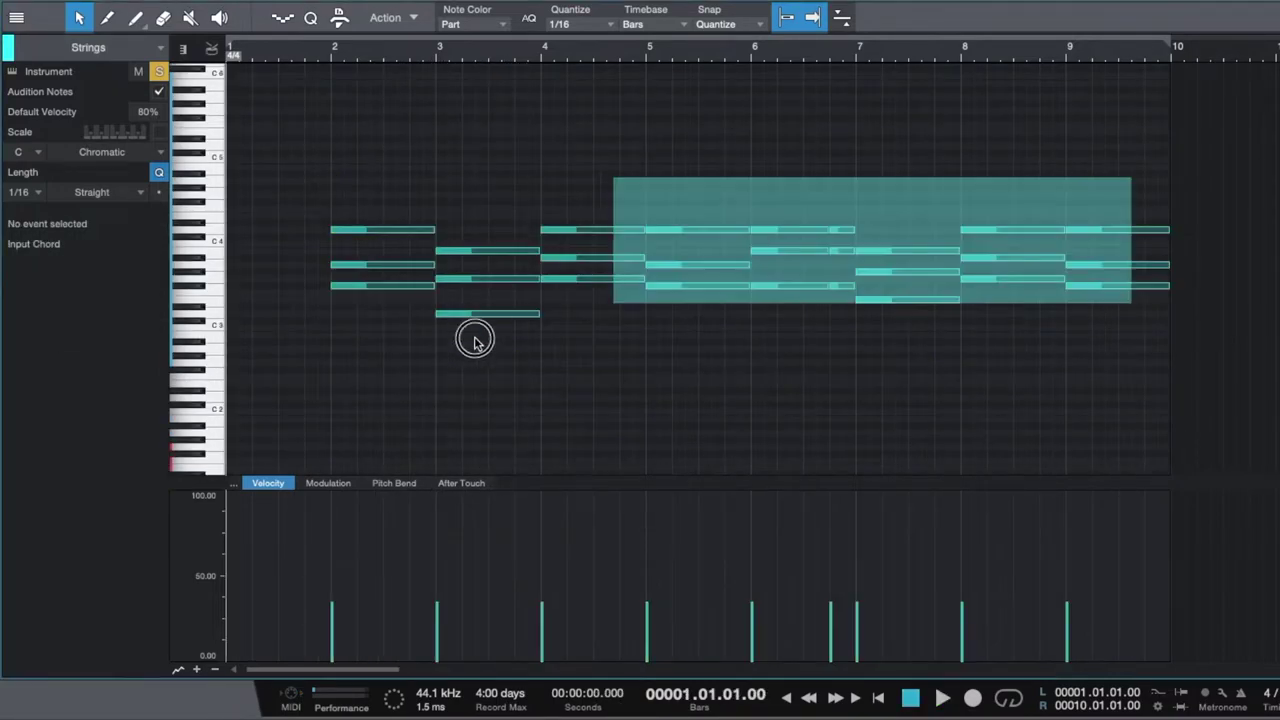
- Set all Strings notes to velocity 60
key("ctrl+a")
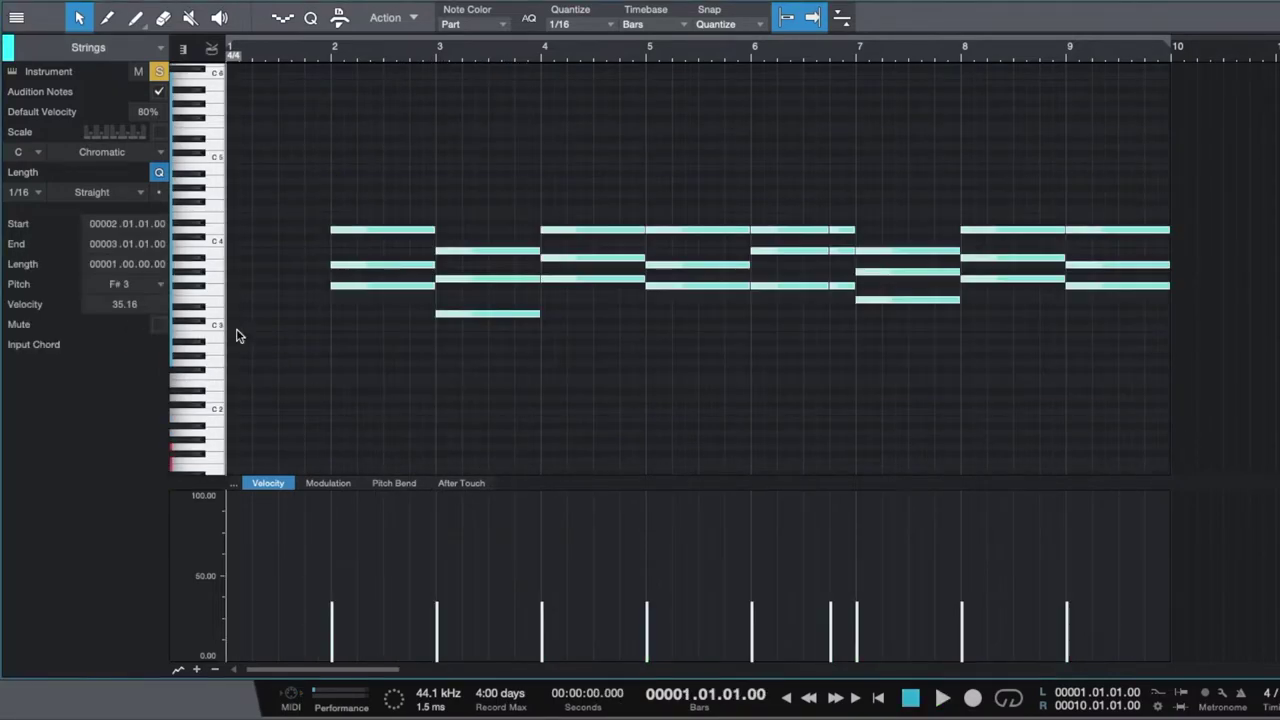
double_click(119, 305)
type("60")
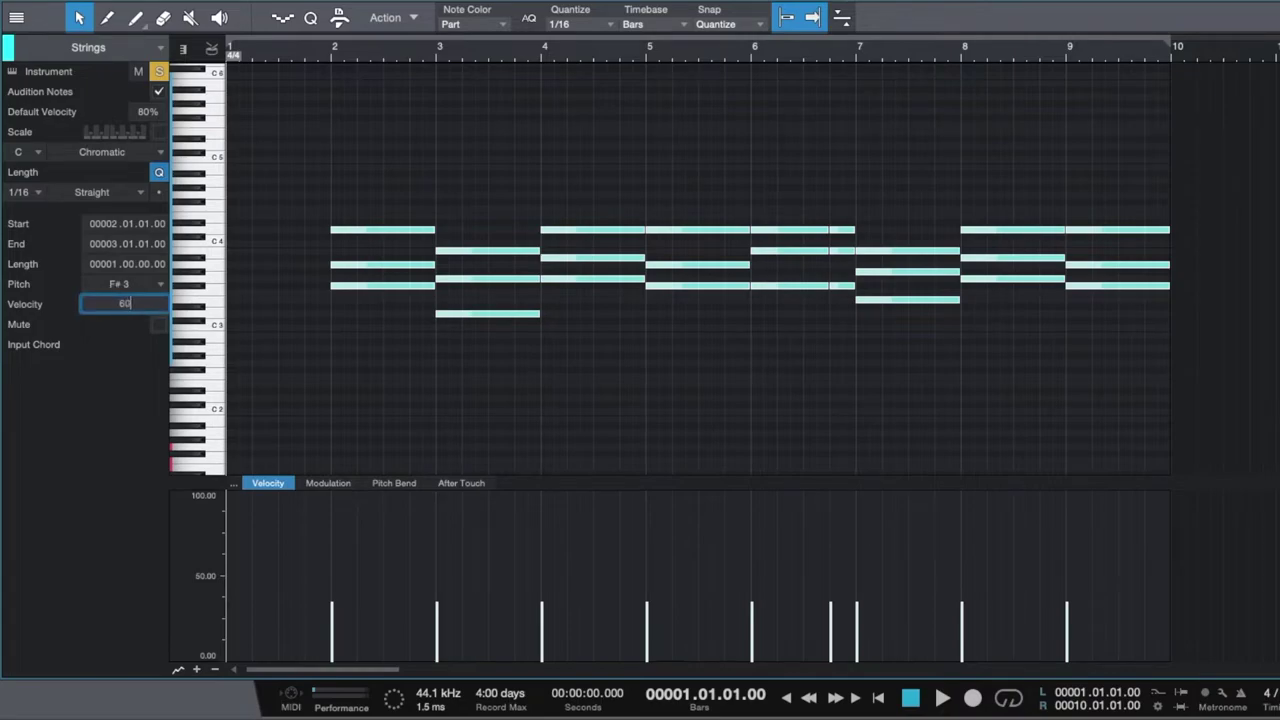
key("Return")
left_click_drag(1157, 149, 303, 386)
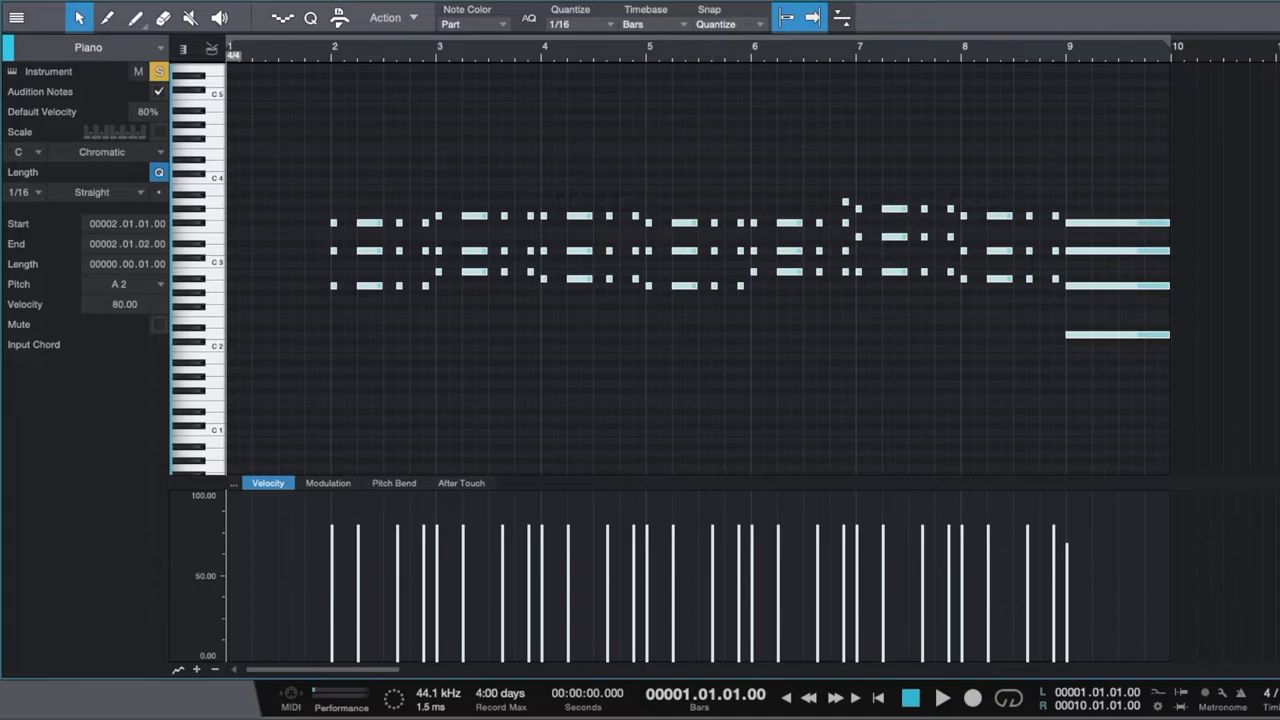
- Scale the Acoustic Guitar velocities down by about half, then raise them together to about 75
left_click_drag(1154, 515, 293, 601)
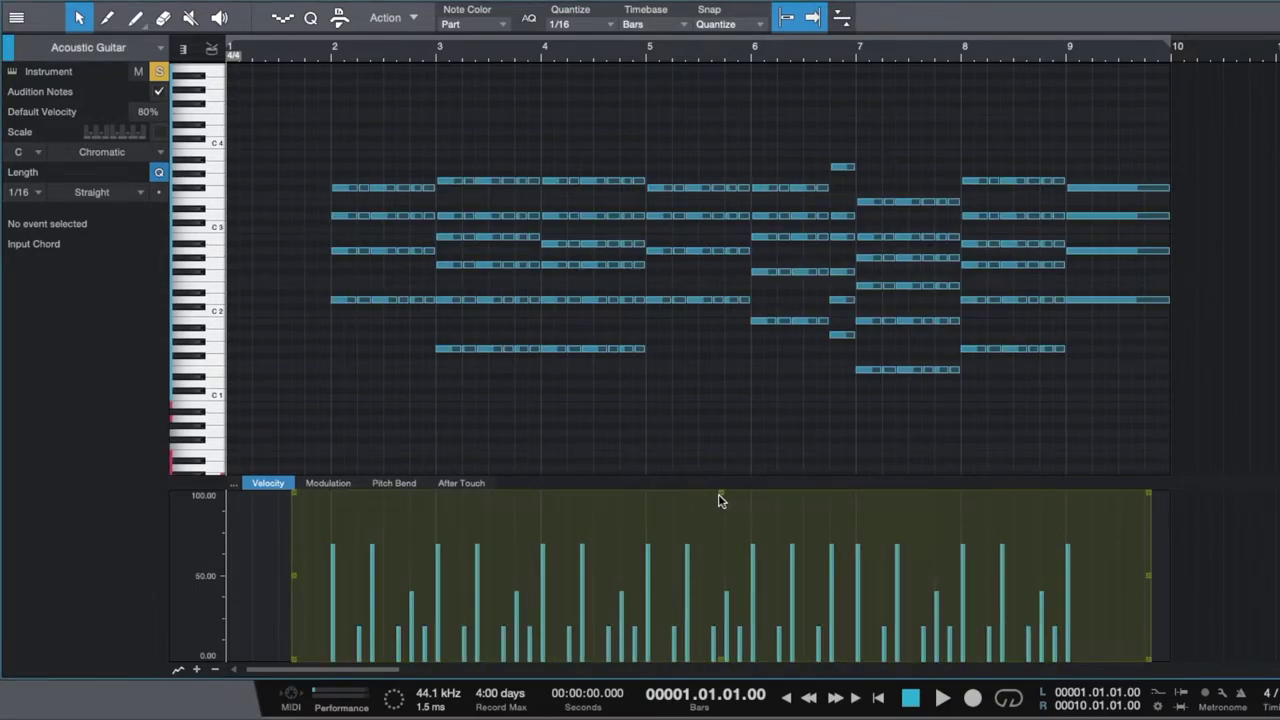
left_click_drag(721, 497, 726, 591)
left_click(1119, 145)
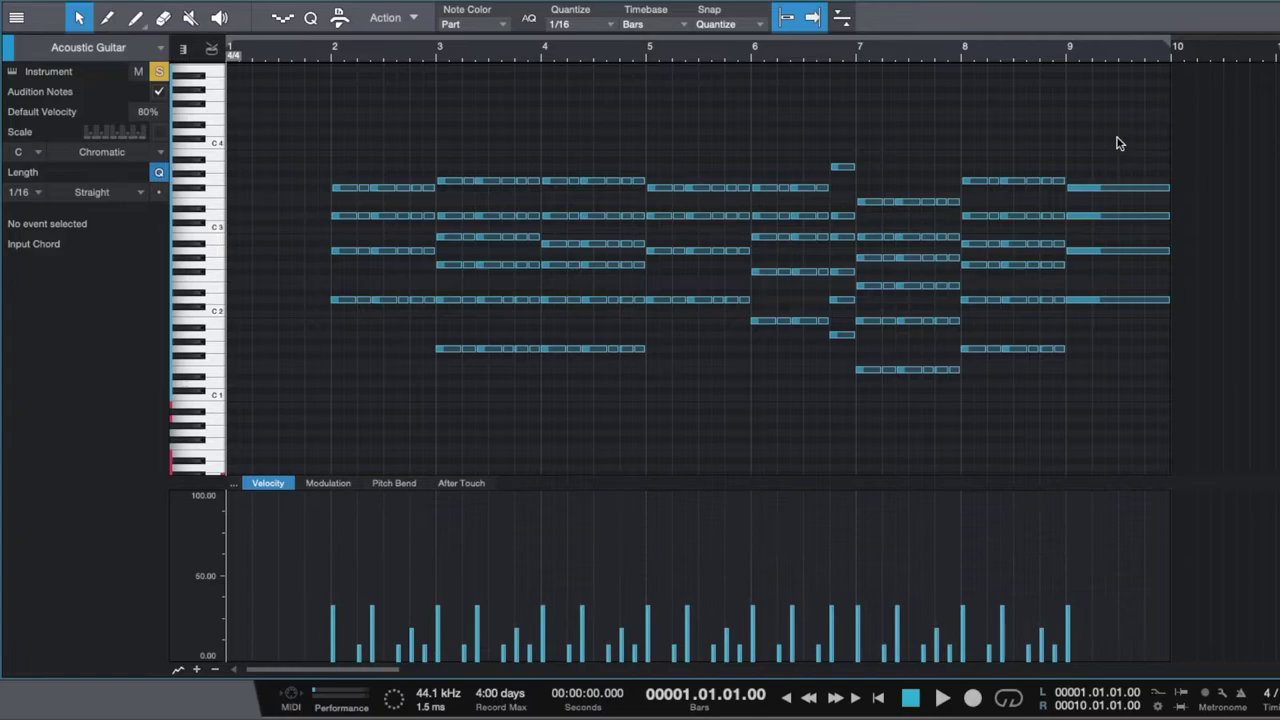
left_click_drag(1132, 128, 341, 424)
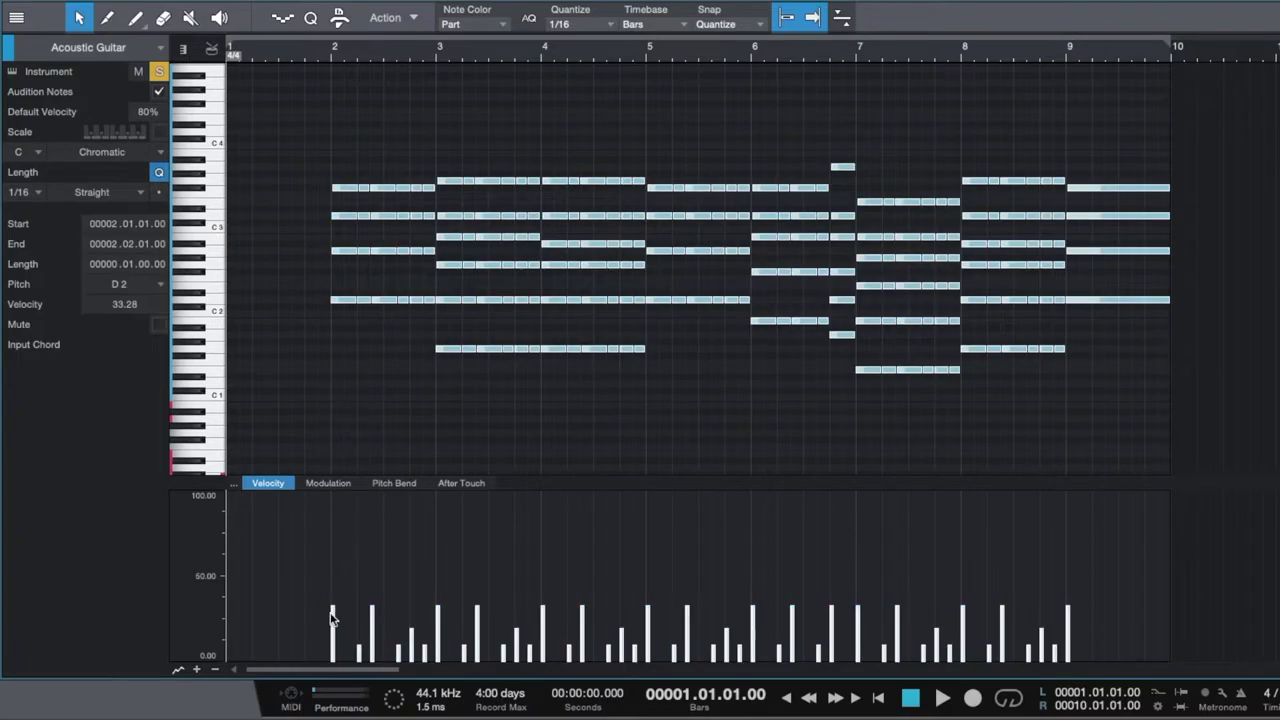
left_click_drag(334, 614, 340, 542)
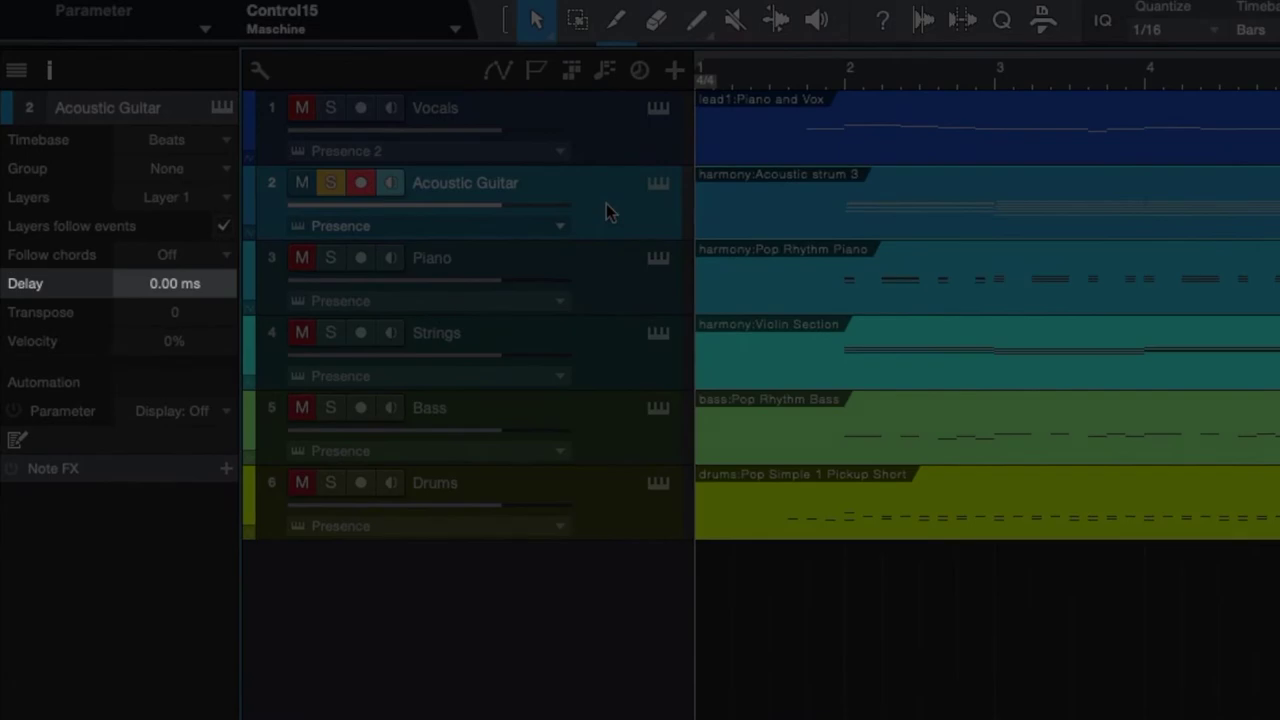
- Set the Acoustic Guitar track's delay to -30 ms and start playback
left_click(157, 283)
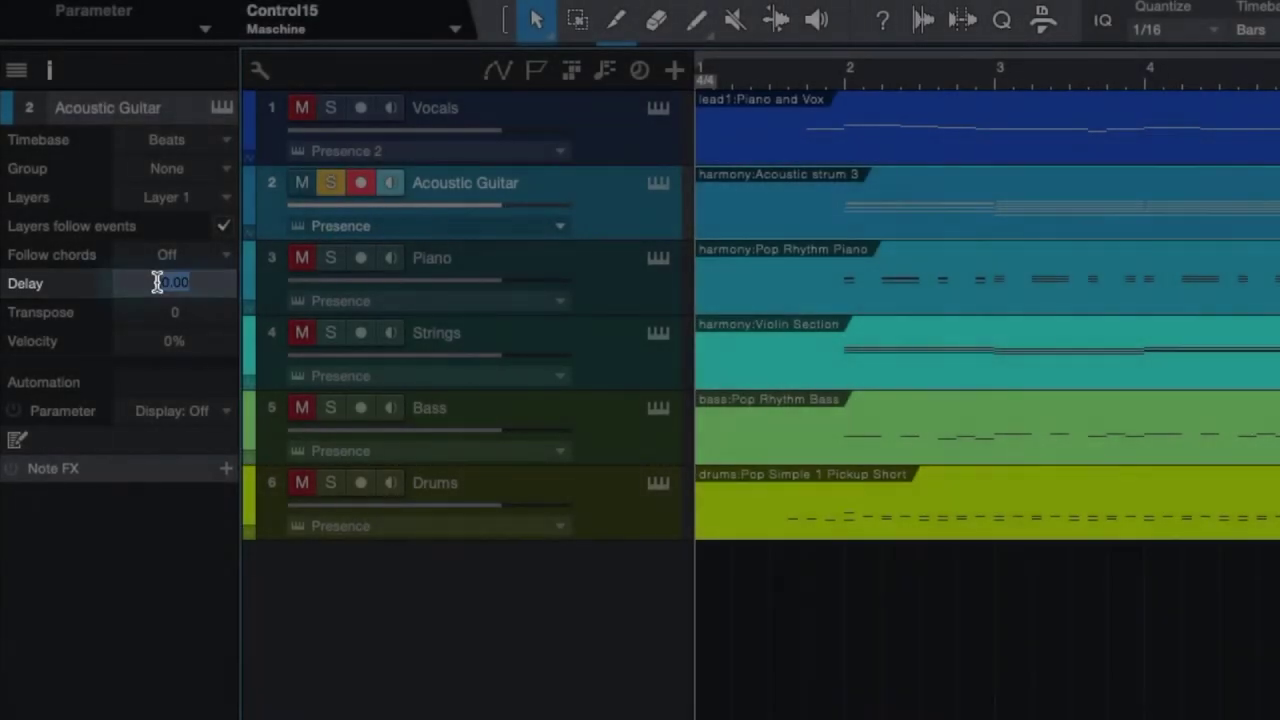
type("-3")
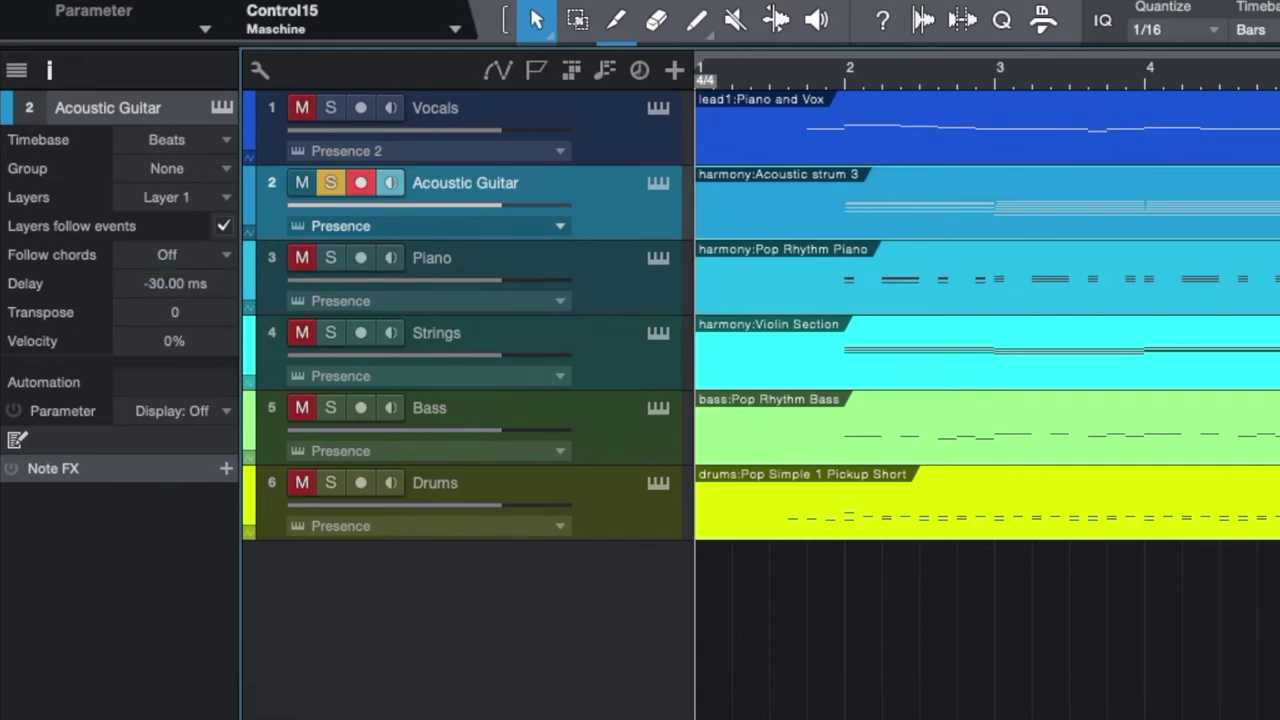
key("space")
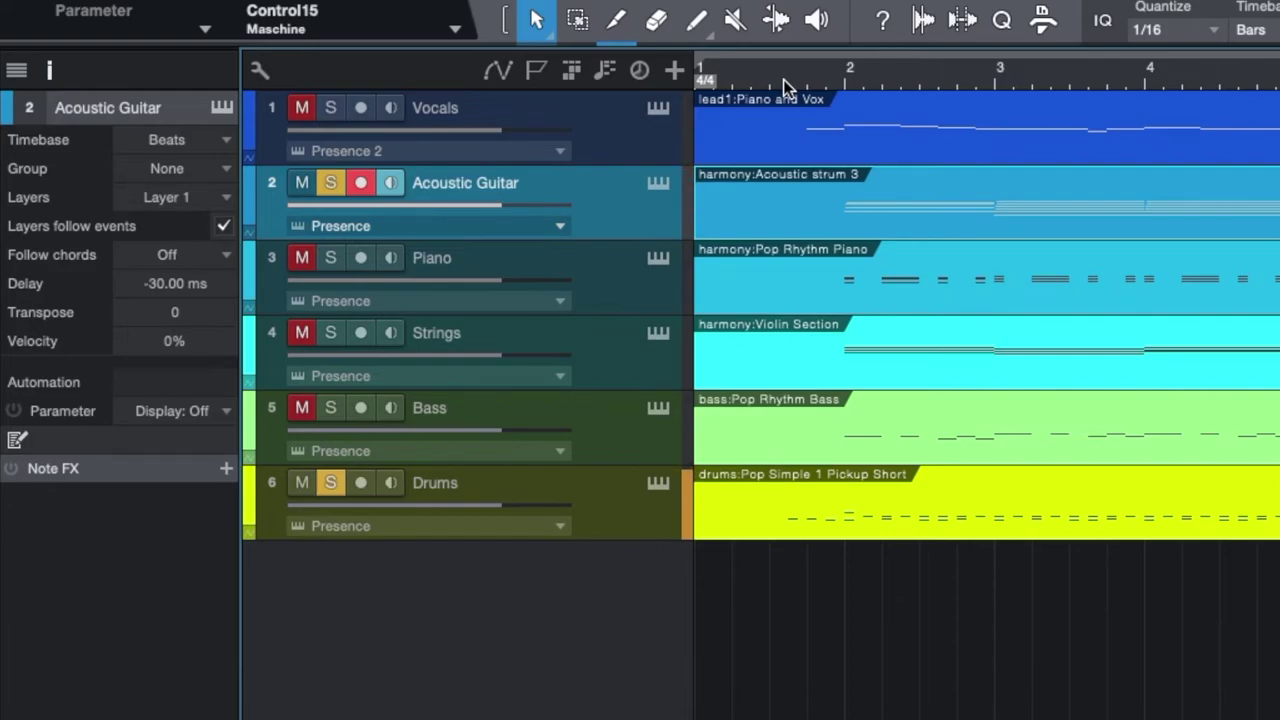
- Move the playback position into the first bar, then select the Strings and Piano tracks
left_click(783, 79)
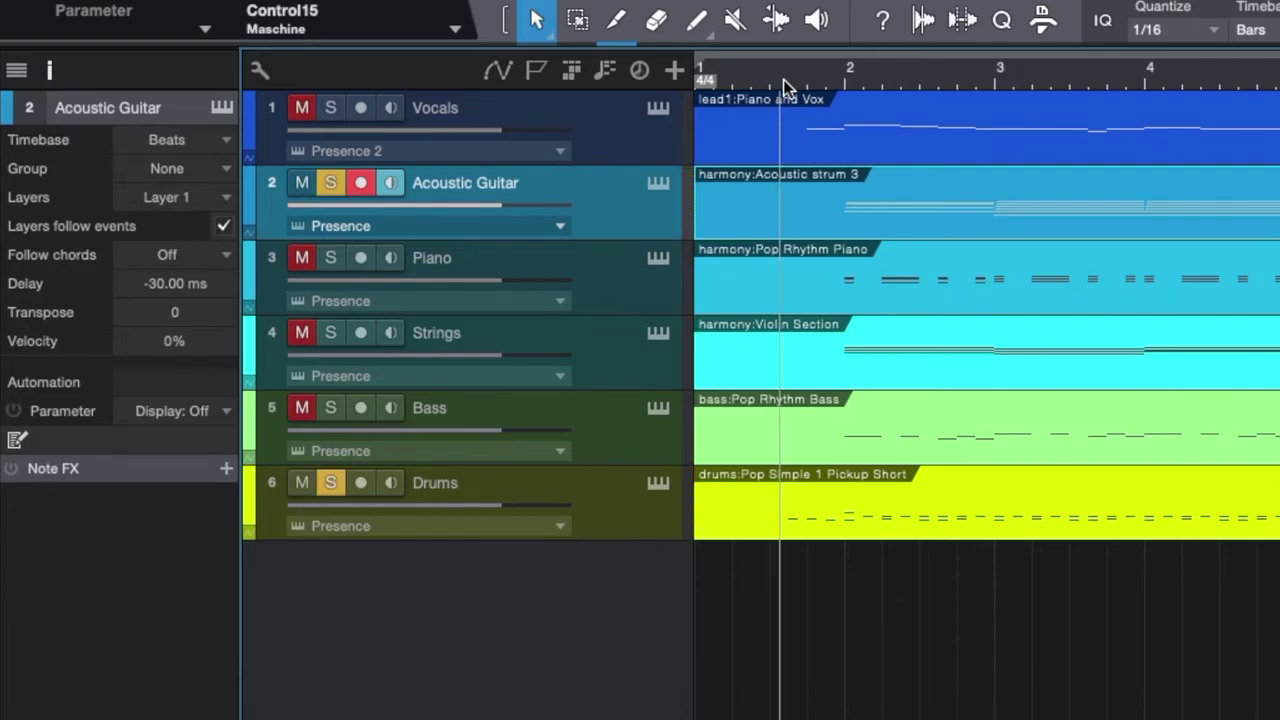
left_click(888, 354)
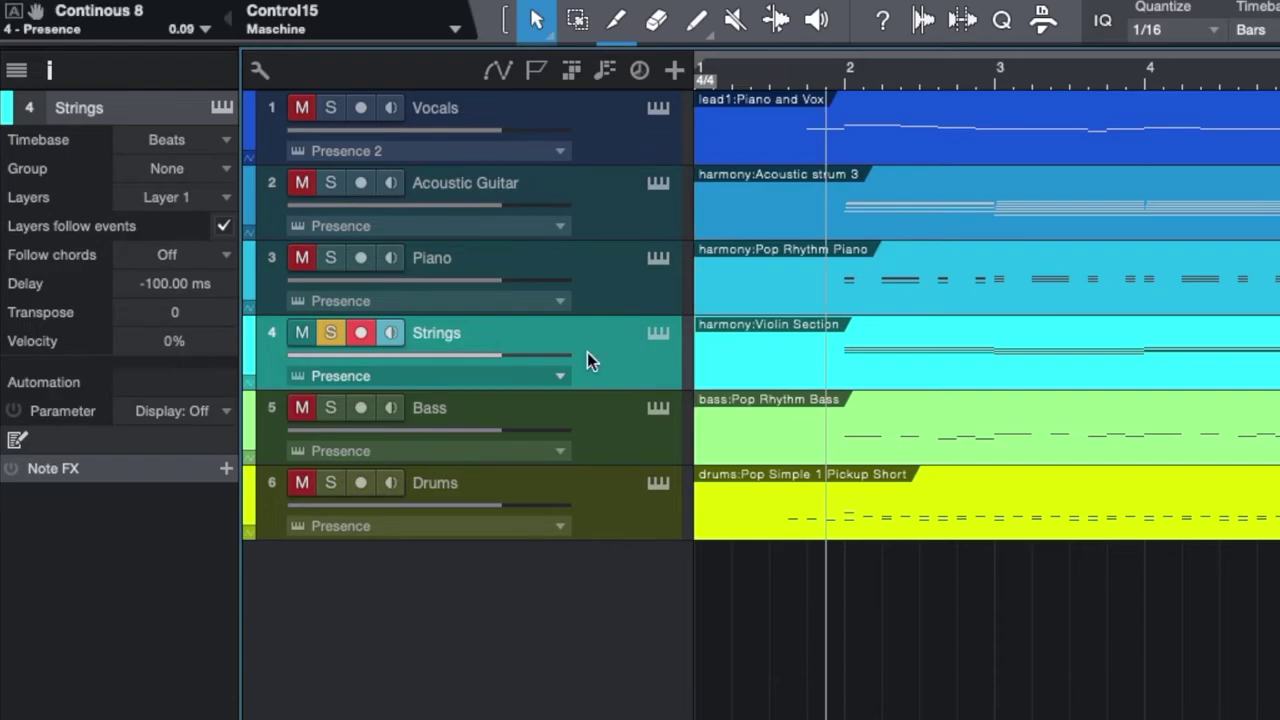
left_click(600, 265)
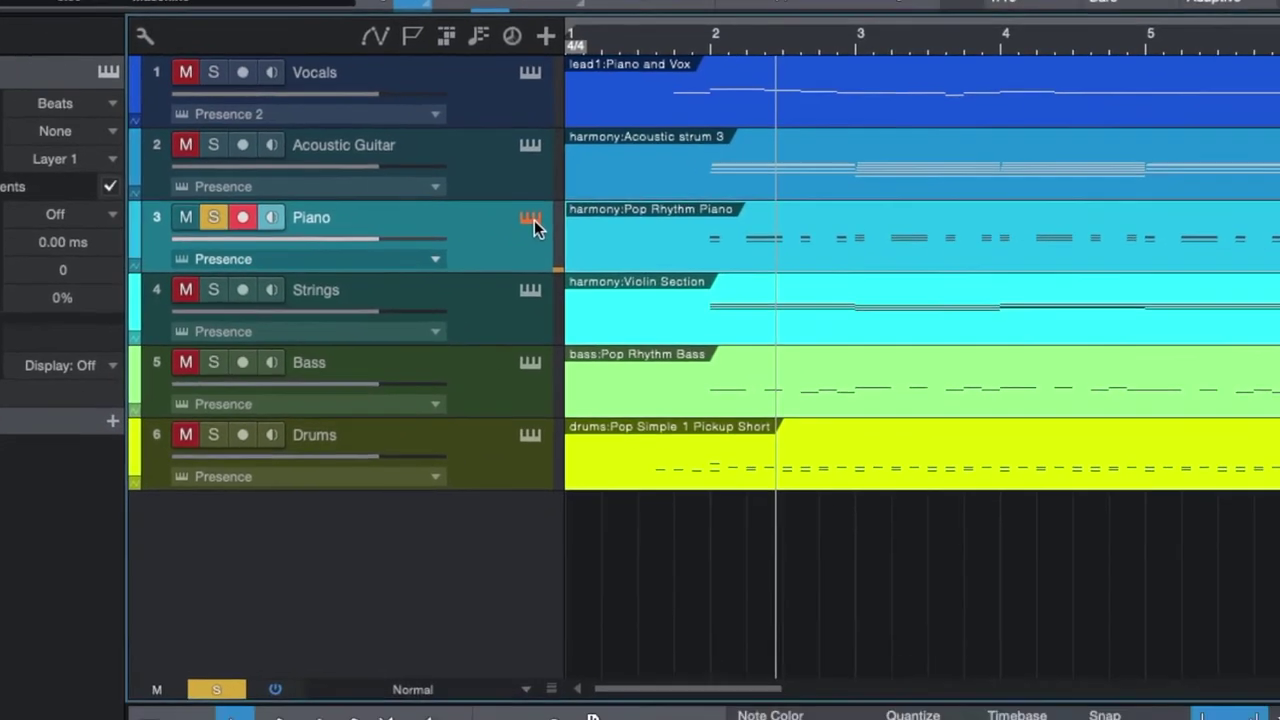
- Raise the Piano's Presence envelope release (ENV Rel) to 0.30
left_click(516, 215)
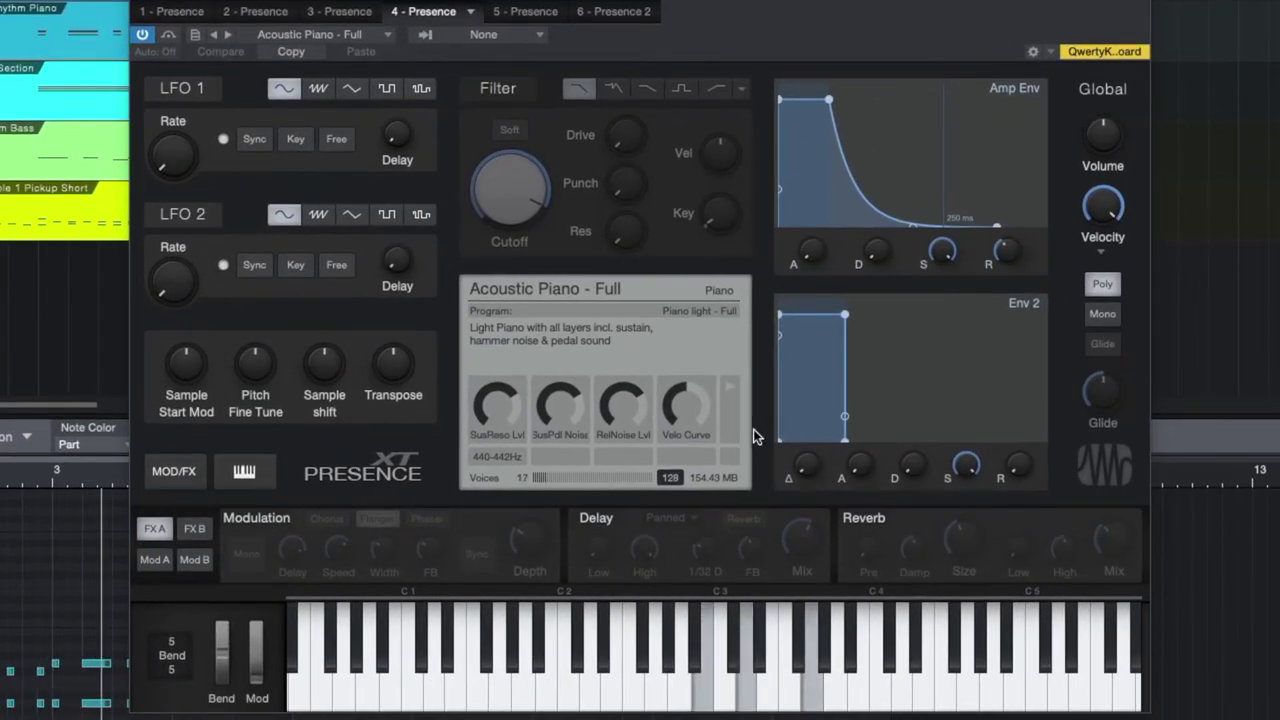
left_click(730, 393)
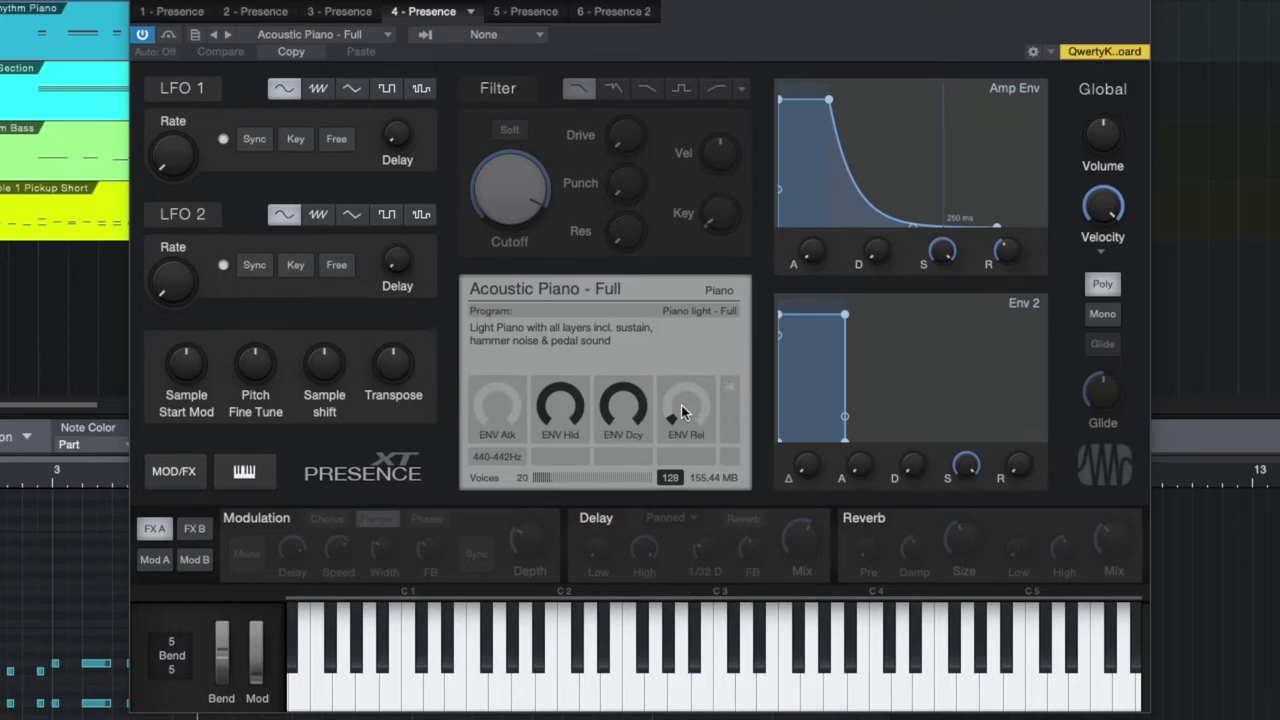
left_click_drag(680, 417, 697, 238)
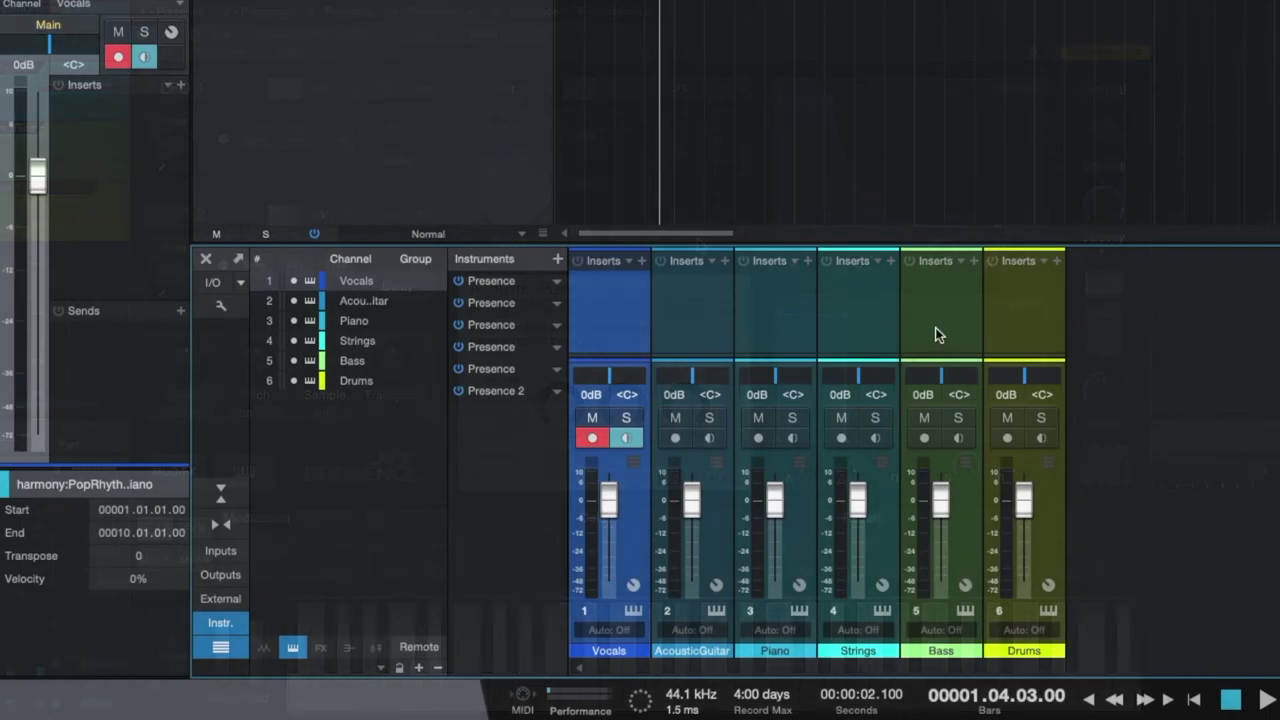
- Set the volume of all six mixer channels, through Drums, to -5 dB
left_click(1025, 335)
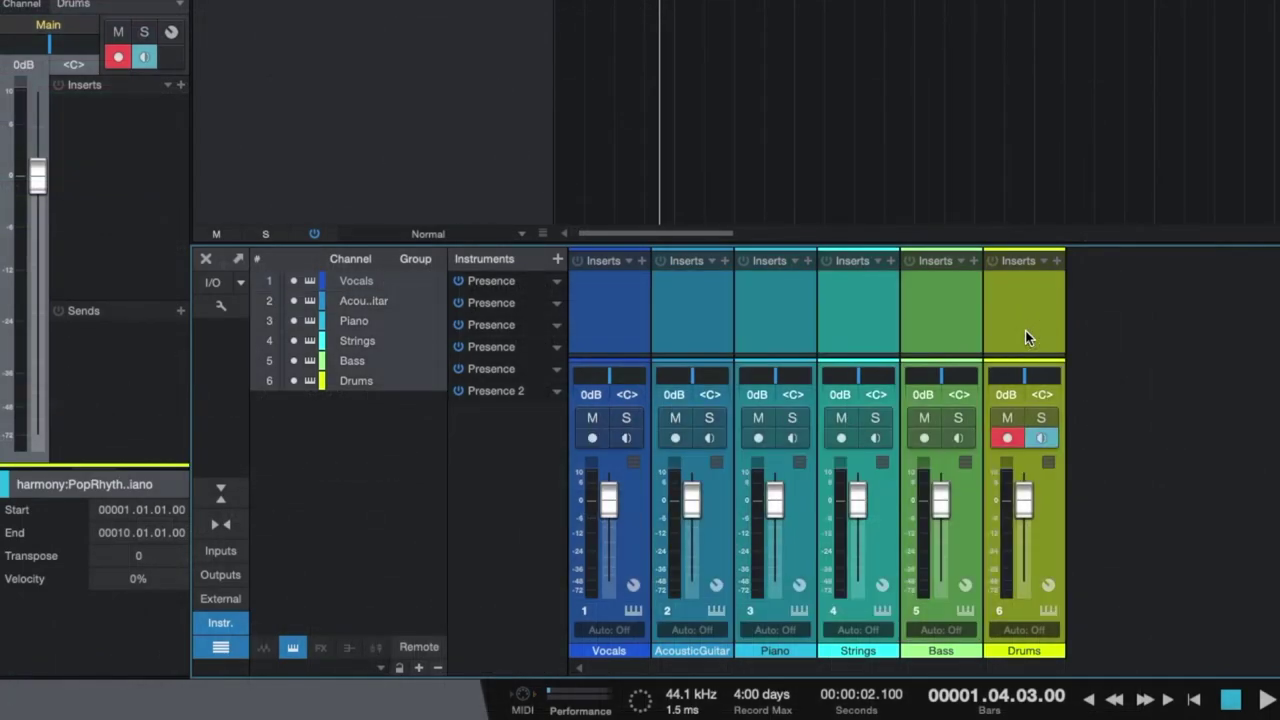
left_click(924, 394)
key("Return")
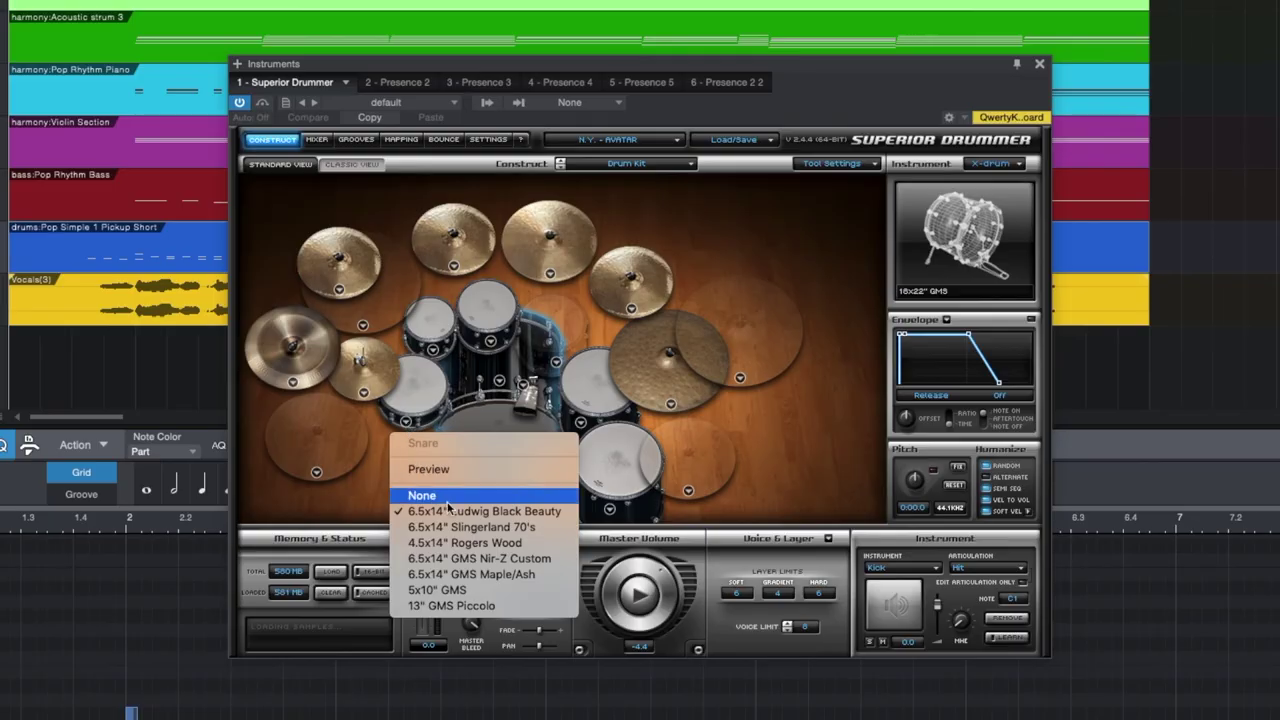
- Choose a different snare model from Superior Drummer's snare drop-down in Construct view
left_click(455, 542)
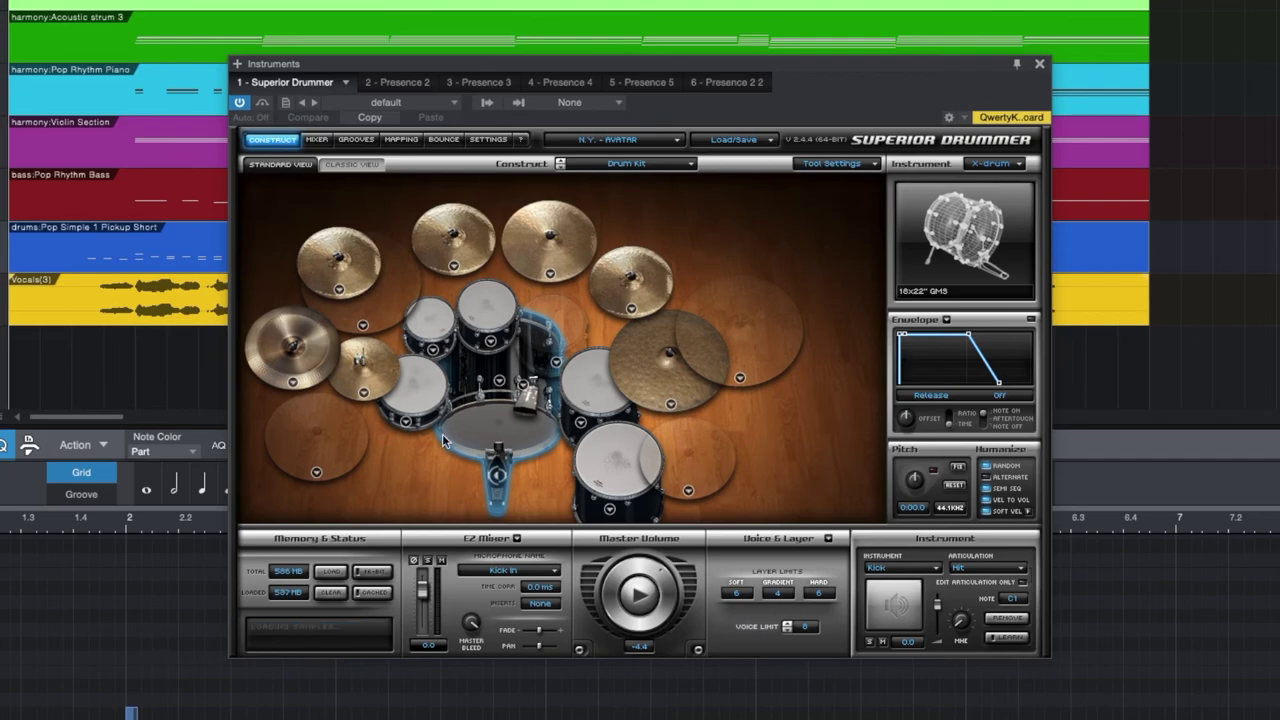